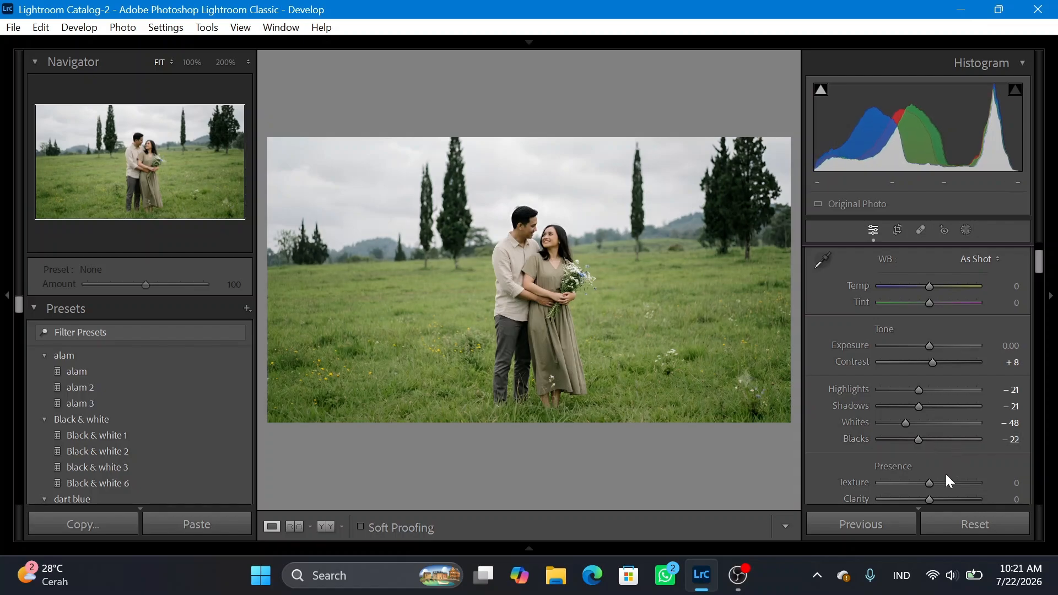
# Set the photo's Texture to +25, Clarity to −28 and Dehaze to −12.
pyautogui.scroll(-3, 945, 474)
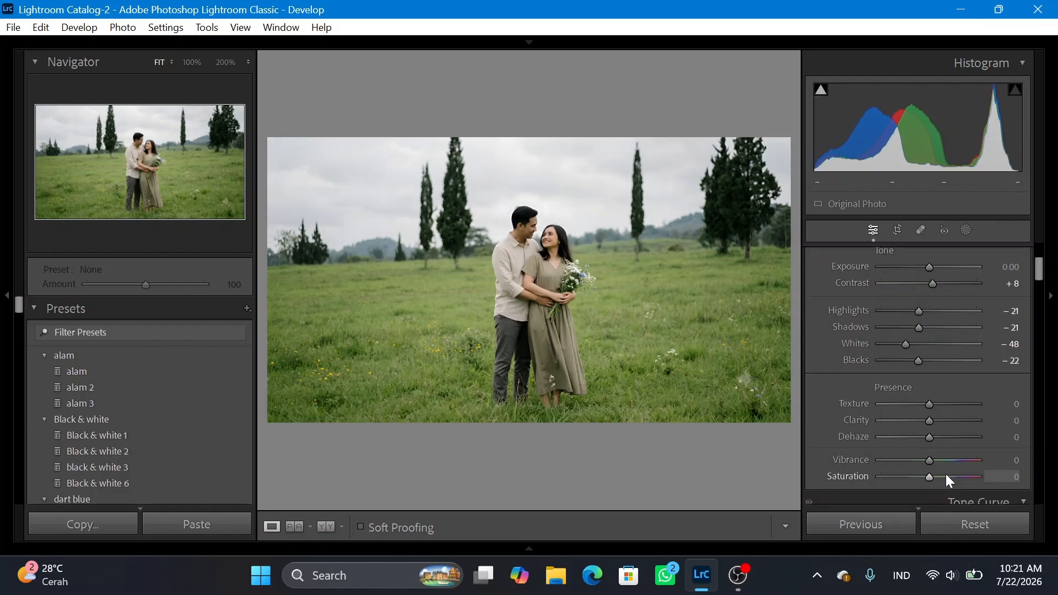
pyautogui.moveTo(929, 405); pyautogui.dragTo(923, 436)
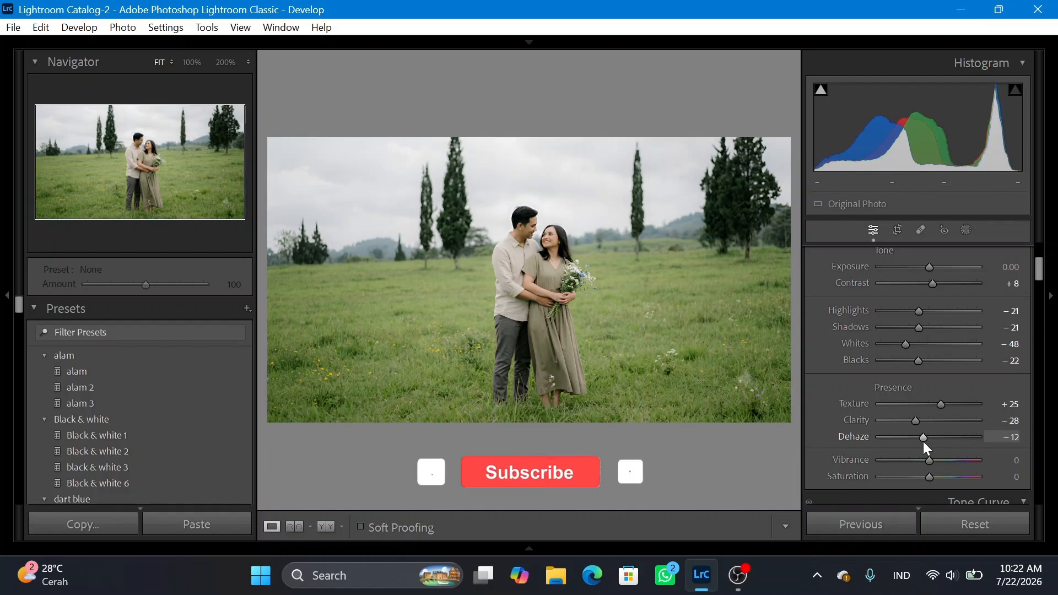
pyautogui.scroll(-3, 897, 451)
pyautogui.scroll(3, 897, 451)
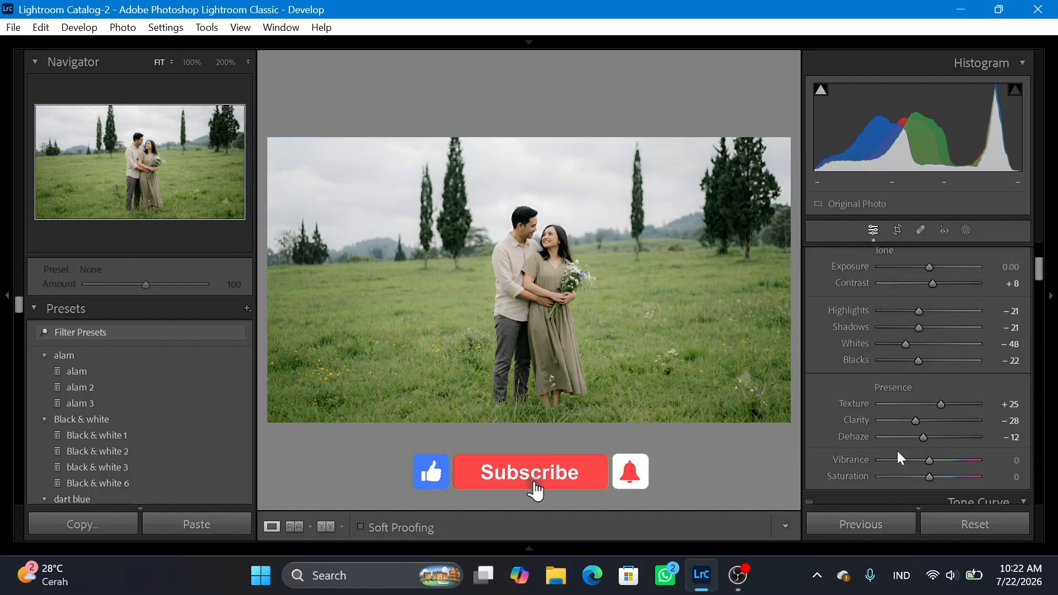
# Lift the RGB tone curve's black point to output 15 and add points at about 26/39, 66/61 and 128/119.
pyautogui.scroll(-3, 897, 450)
pyautogui.scroll(-3, 898, 453)
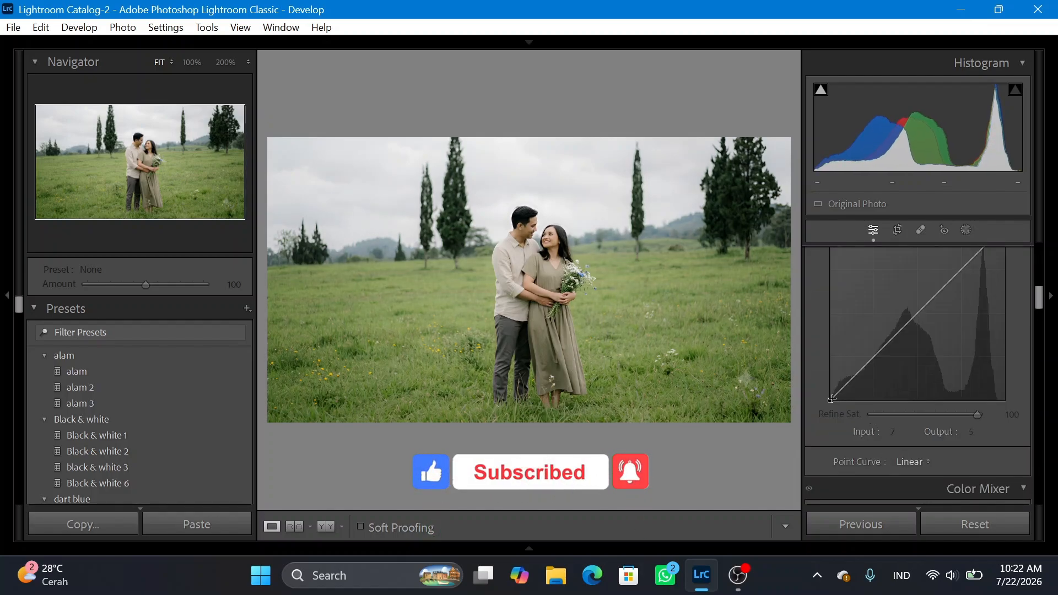
pyautogui.moveTo(830, 401); pyautogui.dragTo(827, 392)
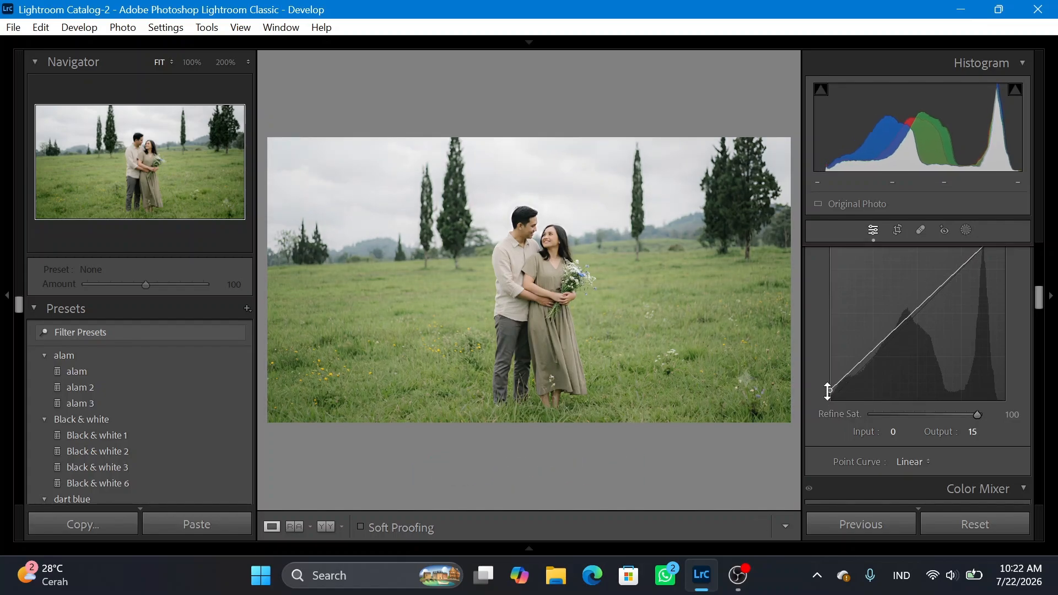
pyautogui.click(846, 374)
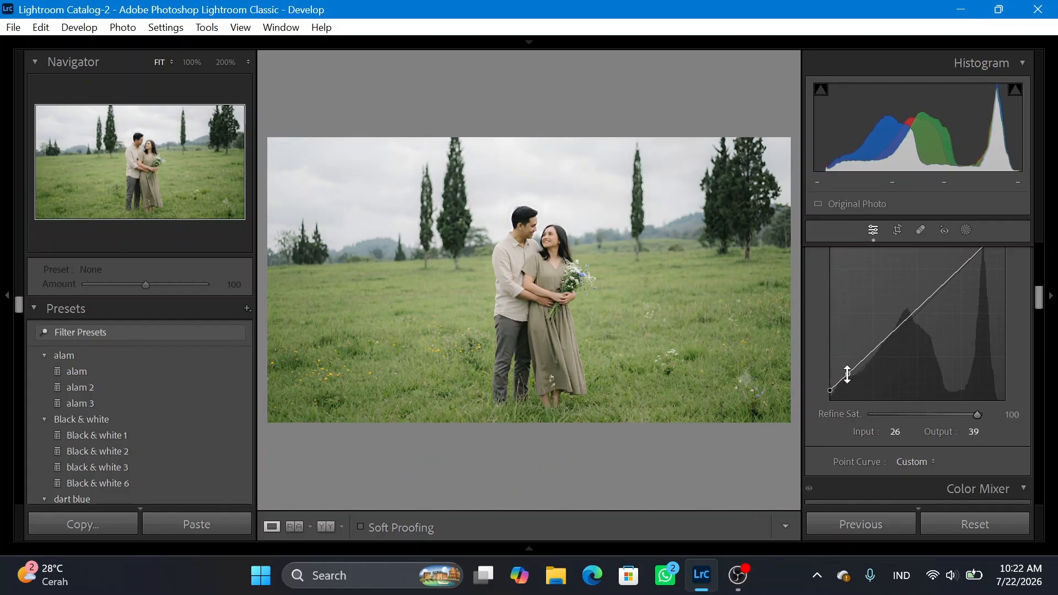
pyautogui.moveTo(847, 374); pyautogui.dragTo(875, 358)
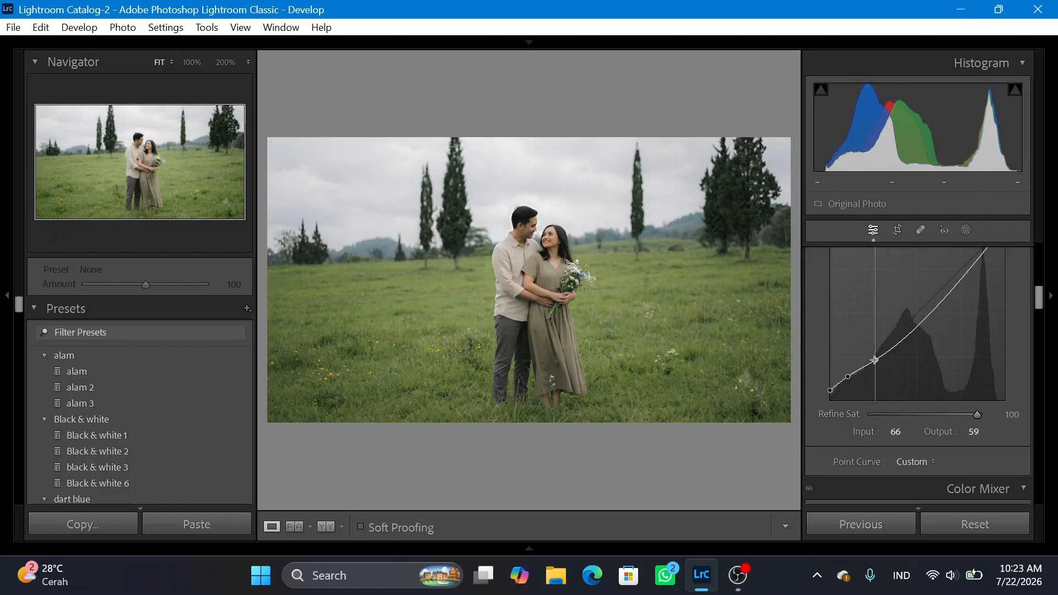
pyautogui.click(918, 324)
pyautogui.moveTo(918, 324); pyautogui.dragTo(918, 319)
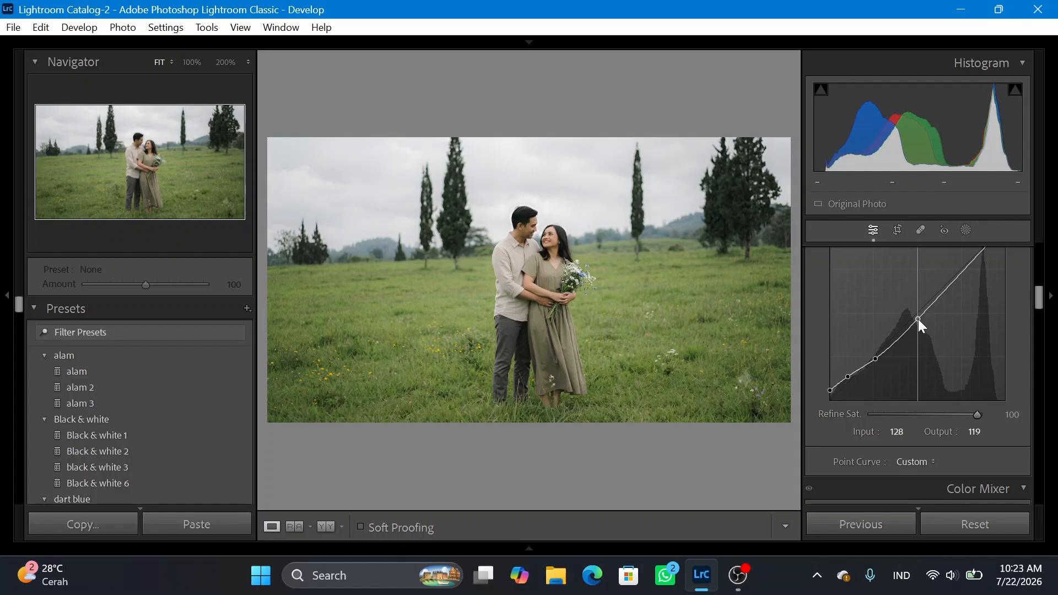
# Lower the RGB tone curve's white point slightly and fine-tune its deepest shadow point and its midtone point.
pyautogui.scroll(2, 918, 318)
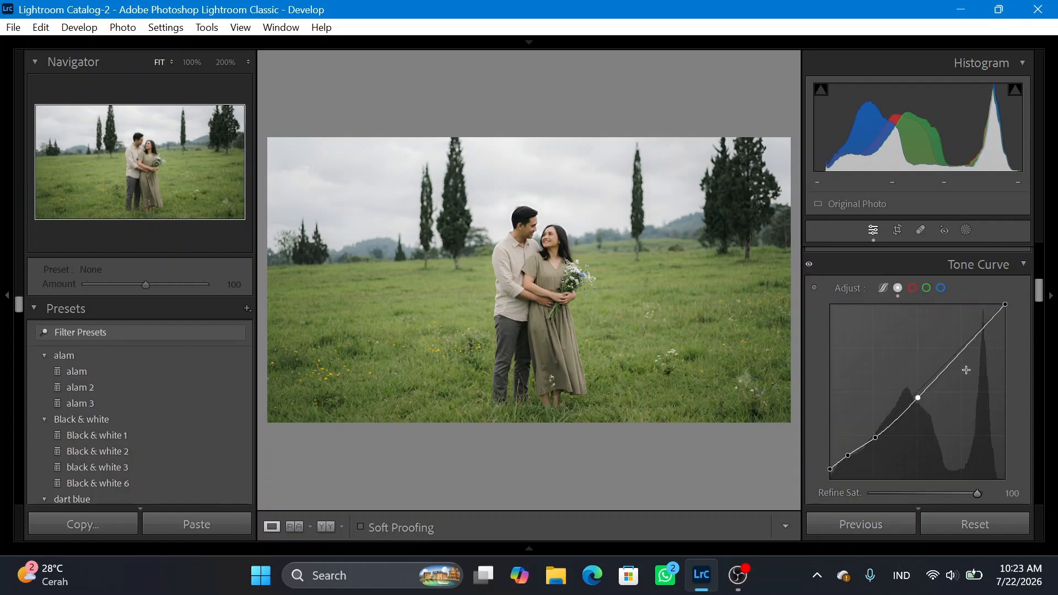
pyautogui.moveTo(1005, 304); pyautogui.dragTo(1007, 315)
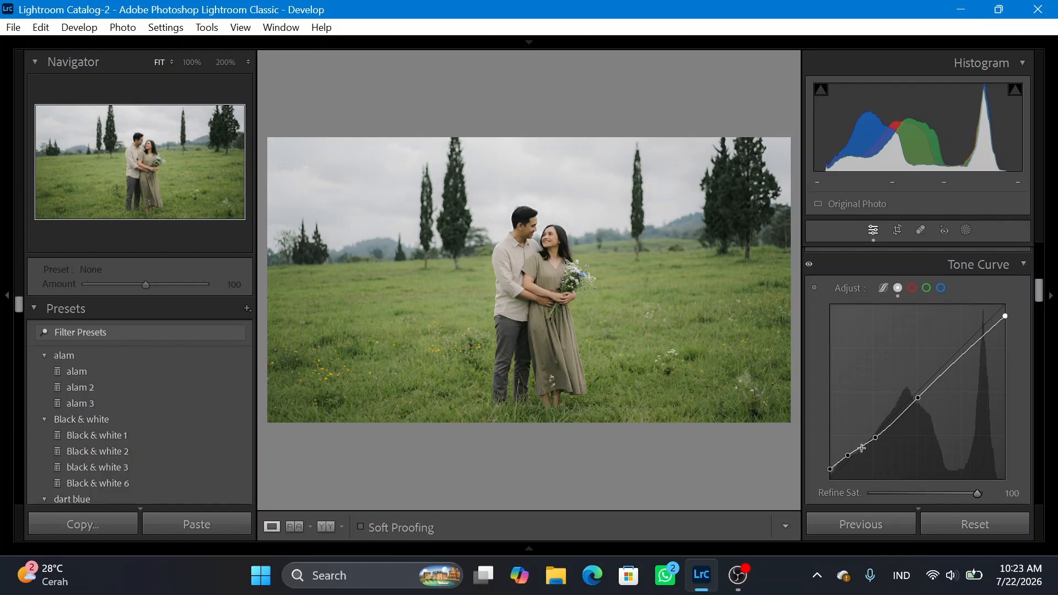
pyautogui.moveTo(847, 455); pyautogui.dragTo(849, 462)
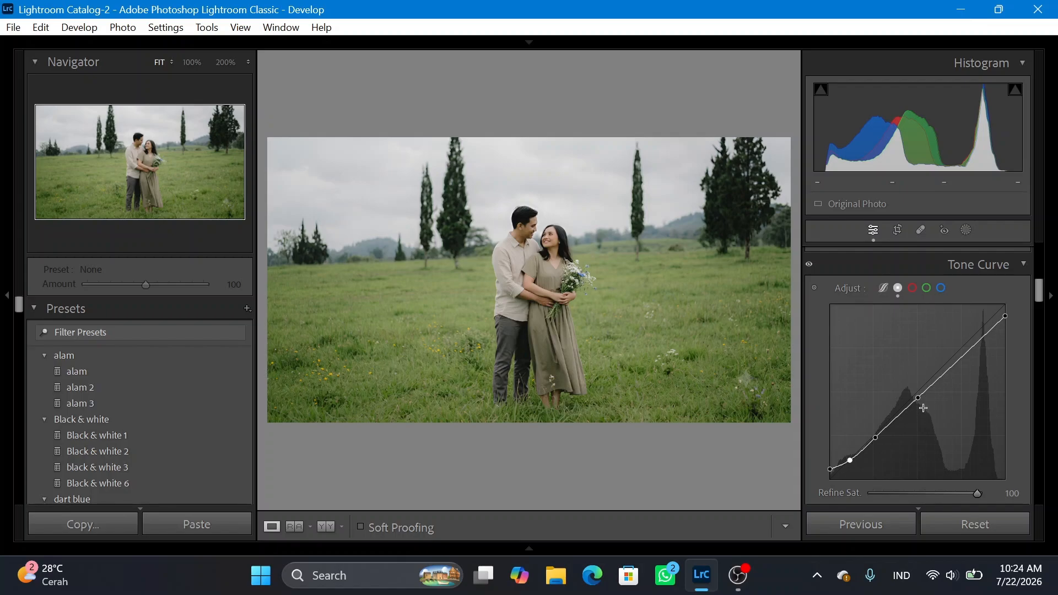
pyautogui.moveTo(918, 397); pyautogui.dragTo(917, 400)
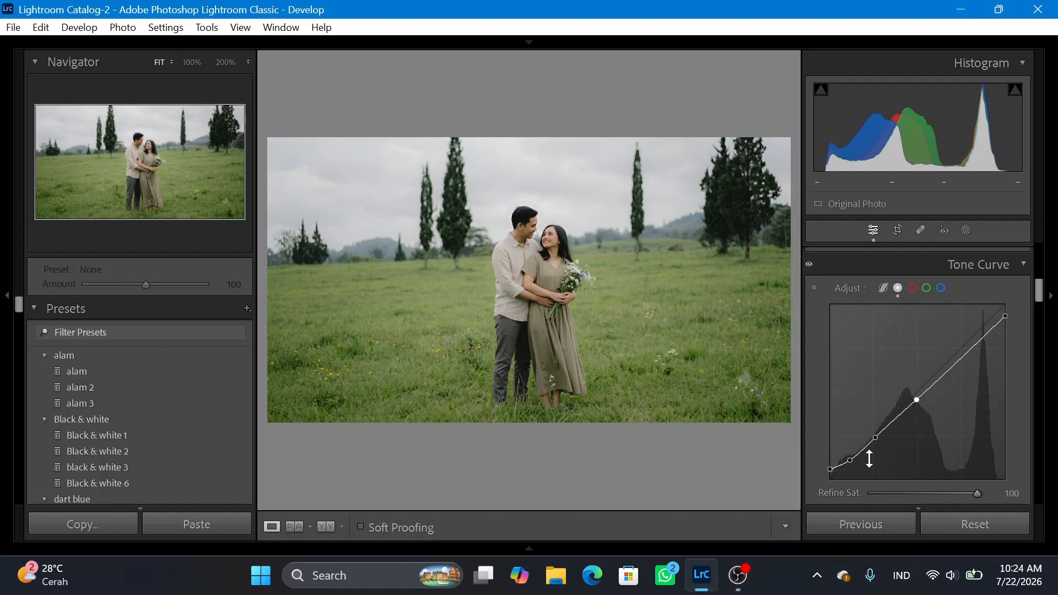
pyautogui.moveTo(849, 461); pyautogui.dragTo(852, 459)
# Pull the red channel curve down slightly with points at 64/59 and 230/224, plus one just below the upper point.
pyautogui.click(913, 288)
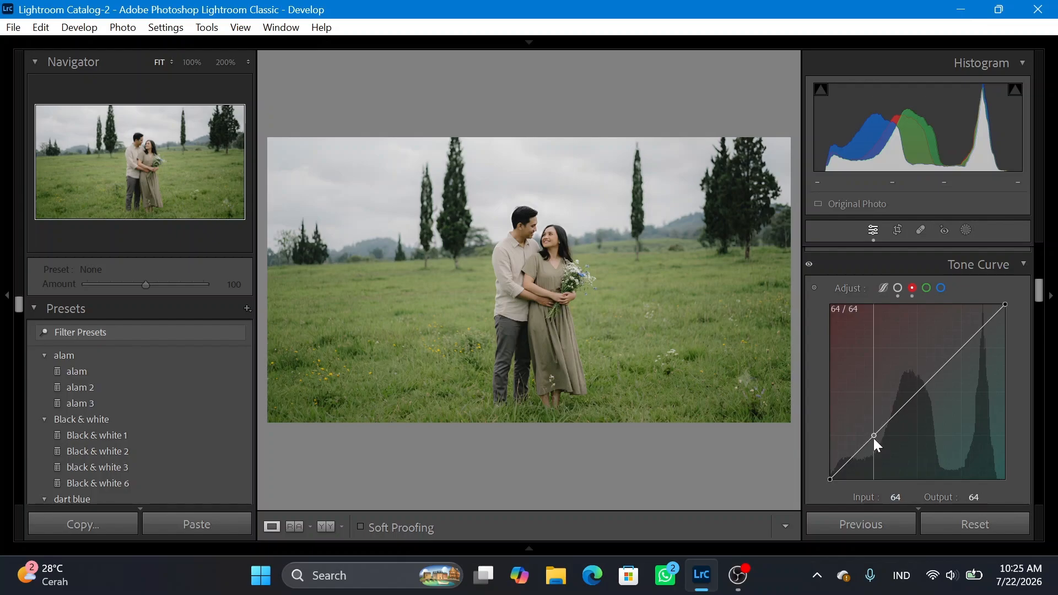
pyautogui.moveTo(873, 438); pyautogui.dragTo(874, 439)
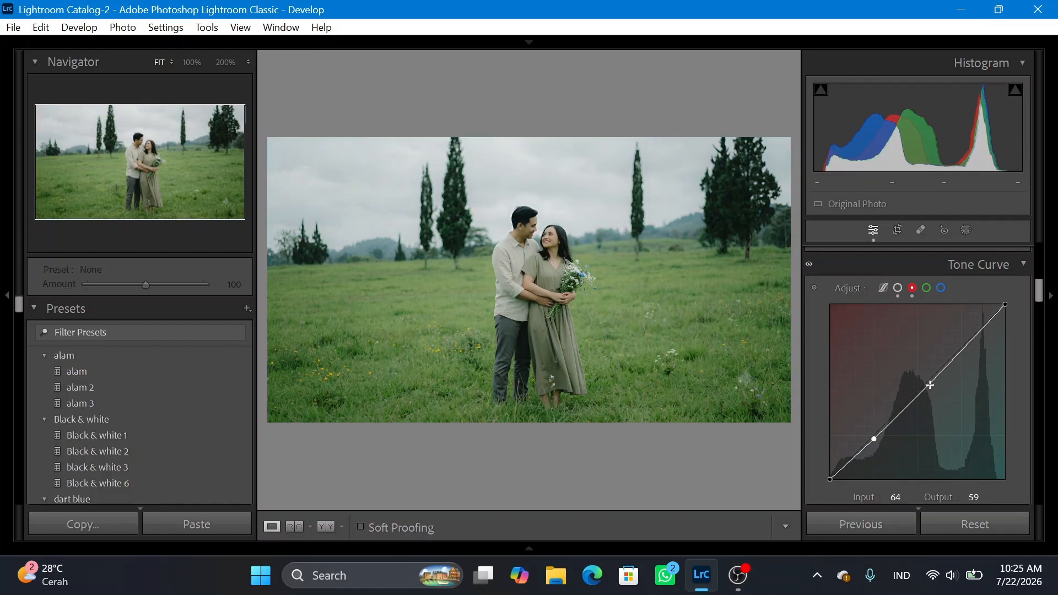
pyautogui.moveTo(986, 321)
pyautogui.mouseDown()
pyautogui.moveTo(976, 338)
pyautogui.moveTo(988, 325)
pyautogui.mouseUp()
pyautogui.click(977, 340)
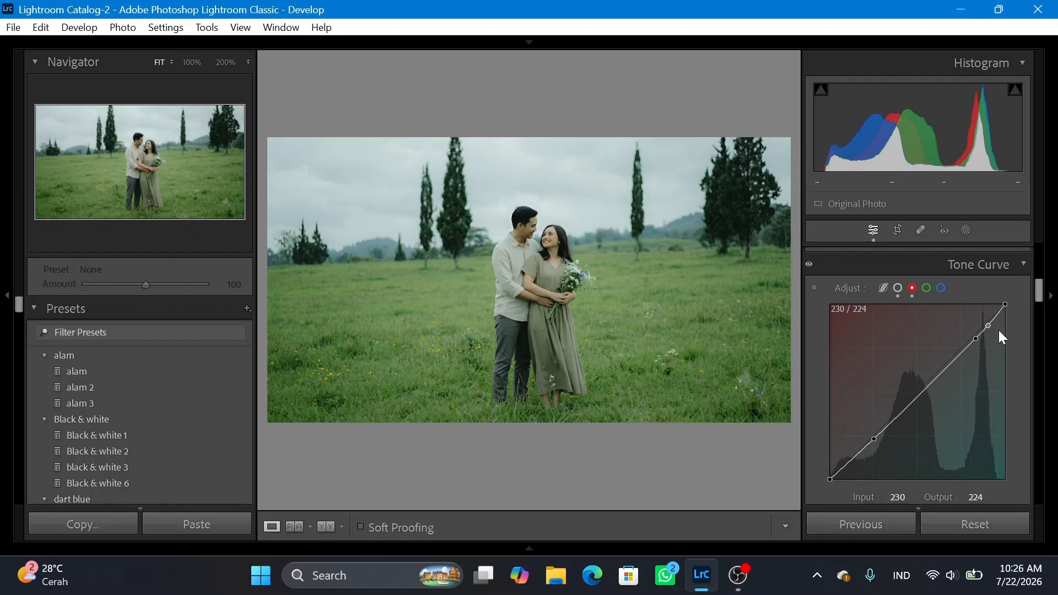
# Shape the green channel curve with a shadow point at 67/58 and a highlight point at 198/196.
pyautogui.click(927, 288)
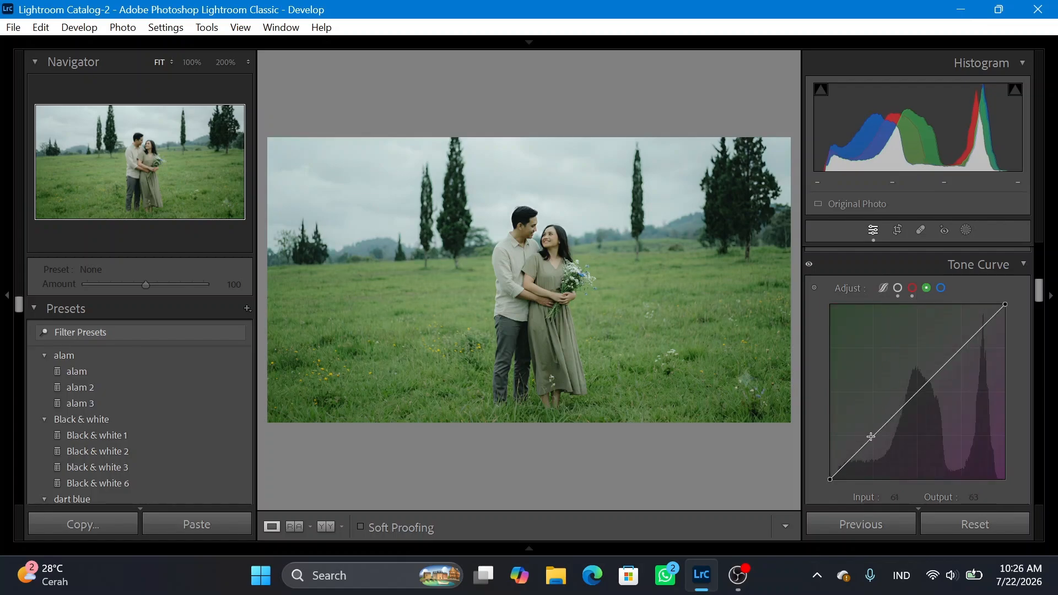
pyautogui.moveTo(875, 437); pyautogui.dragTo(875, 441)
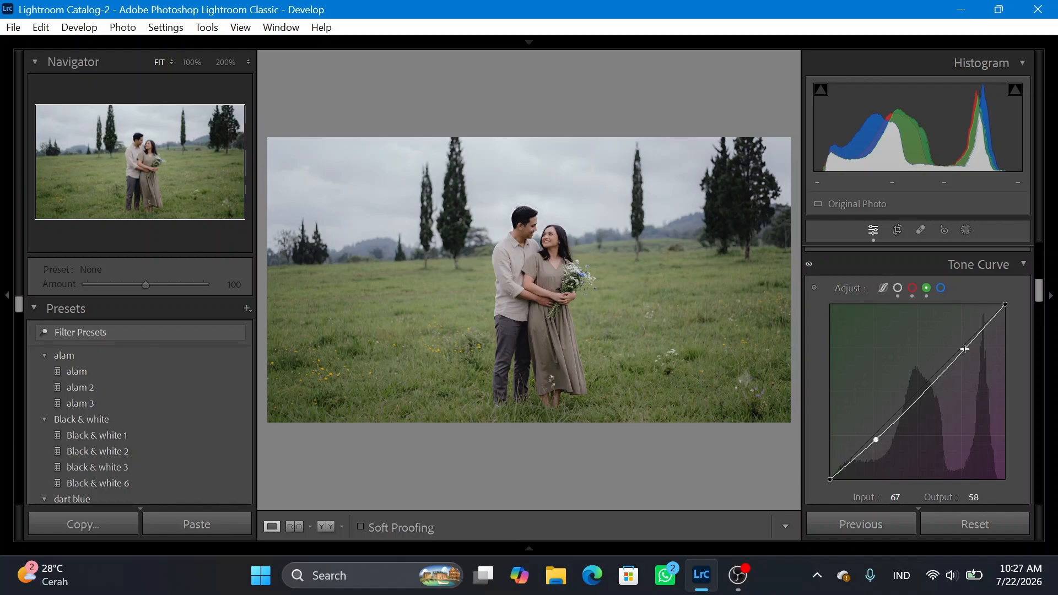
pyautogui.moveTo(964, 348); pyautogui.dragTo(966, 344)
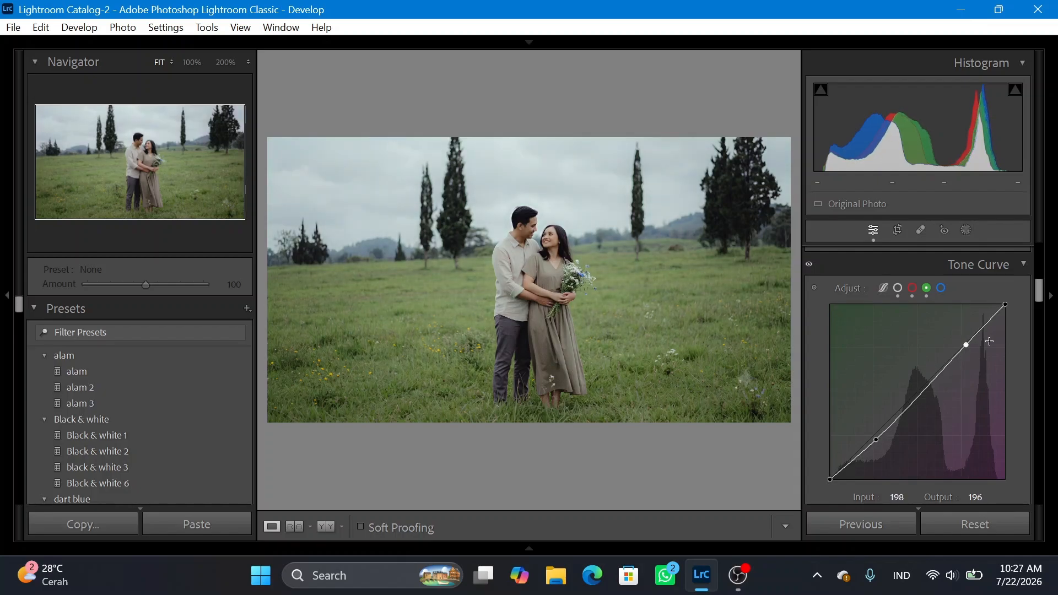
# Lower the blue channel curve's shadows to 74/60 and raise a highlight point back toward the diagonal.
pyautogui.click(941, 289)
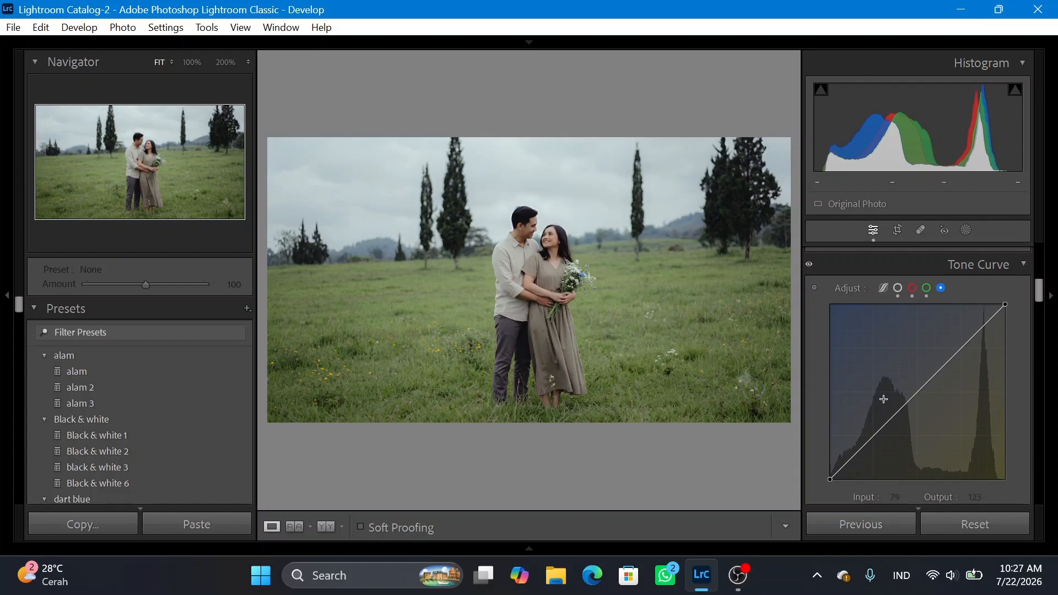
pyautogui.moveTo(873, 436); pyautogui.dragTo(880, 438)
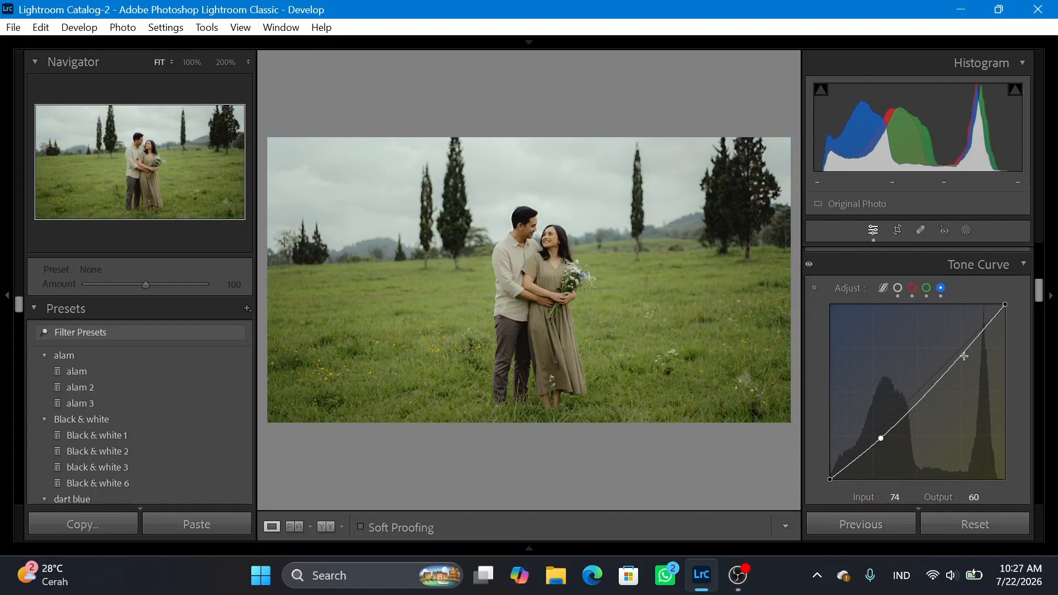
pyautogui.moveTo(963, 356); pyautogui.dragTo(969, 348)
# Set the Color Mixer's red to hue −21, saturation +28 and luminance −15, and adjust orange with slightly raised luminance.
pyautogui.scroll(-5, 911, 411)
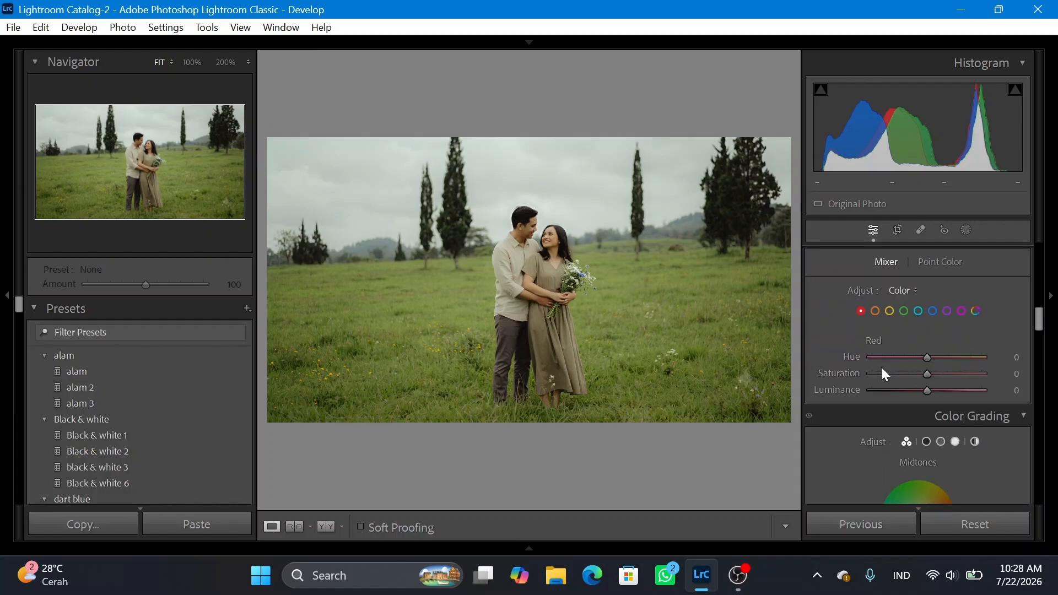
pyautogui.moveTo(924, 357); pyautogui.dragTo(918, 390)
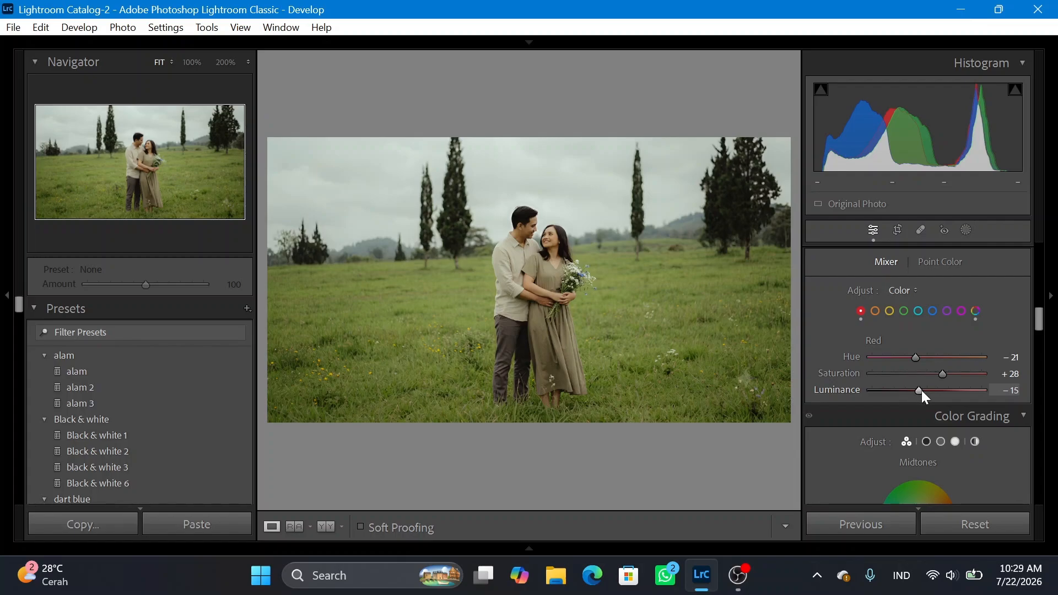
pyautogui.keyDown('ctrl'); pyautogui.click(875, 311); pyautogui.keyUp('ctrl')
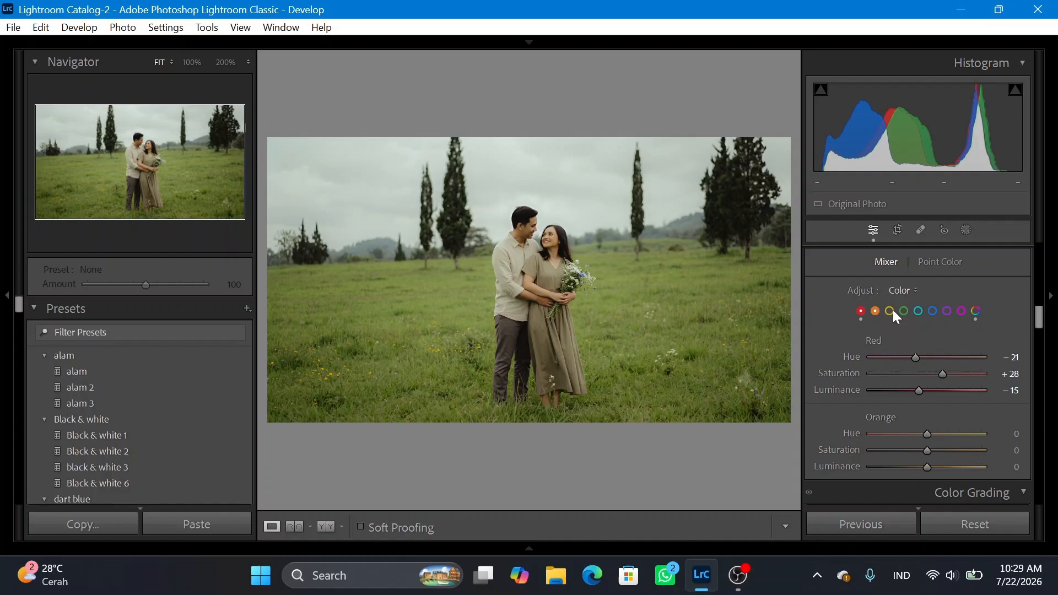
pyautogui.click(875, 311)
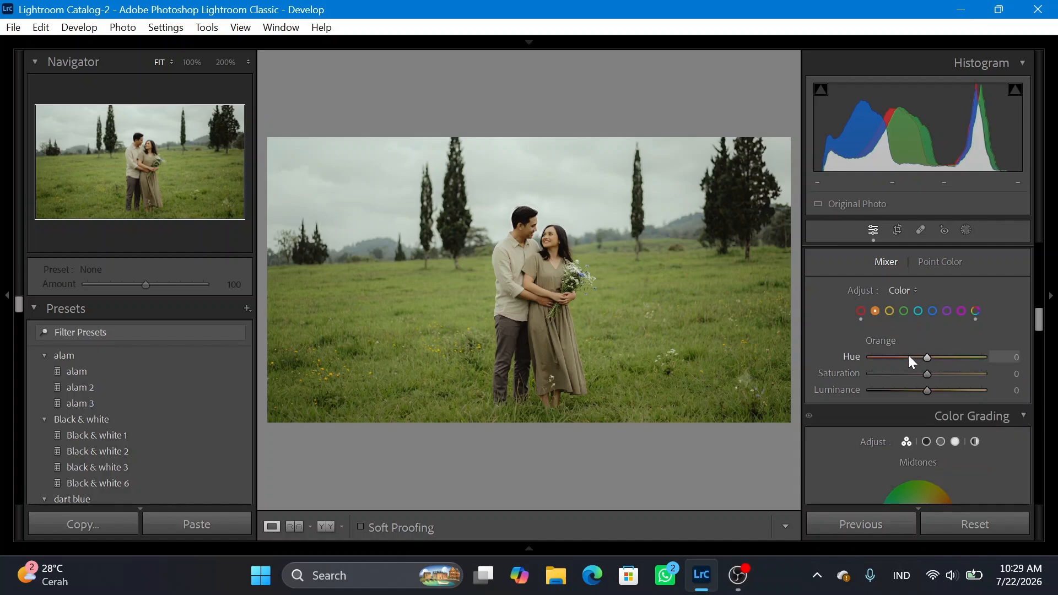
pyautogui.moveTo(927, 357); pyautogui.dragTo(937, 390)
# Set the Color Mixer's yellow to hue −3, saturation −100 and luminance +15.
pyautogui.click(889, 312)
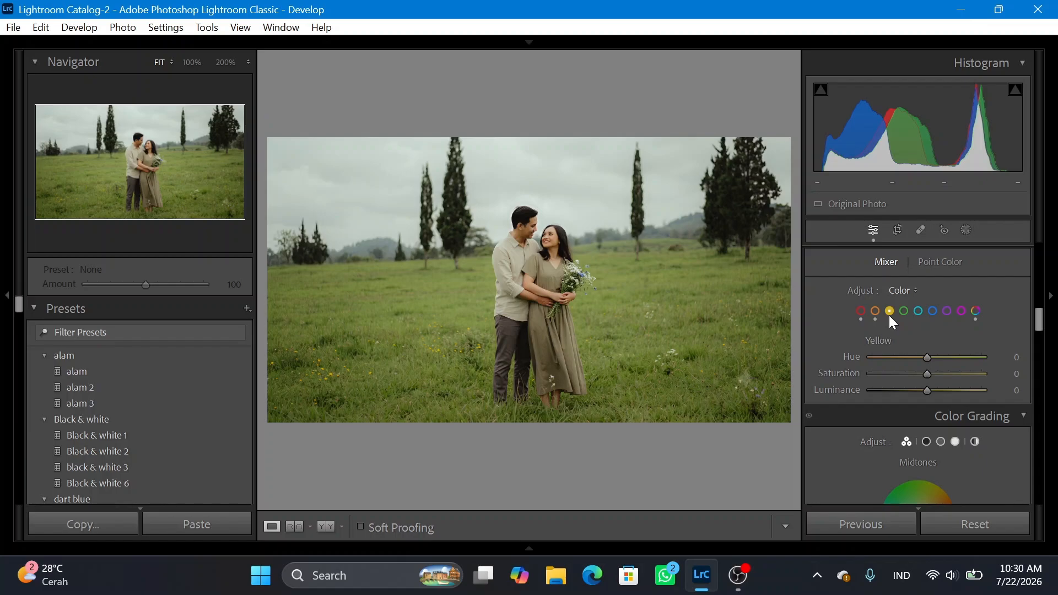
pyautogui.moveTo(927, 357); pyautogui.dragTo(852, 372)
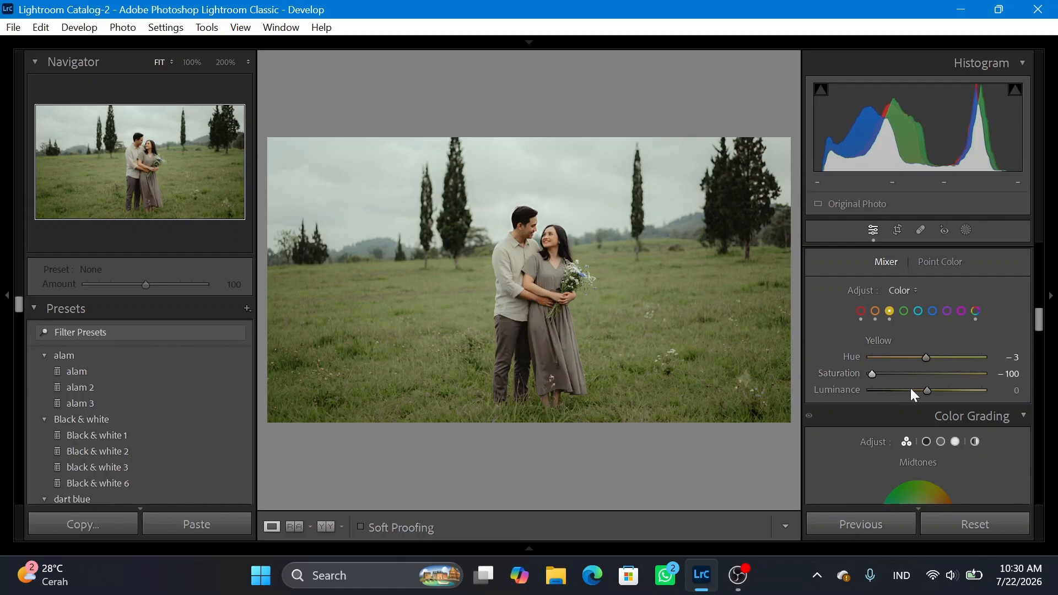
pyautogui.moveTo(928, 391); pyautogui.dragTo(934, 390)
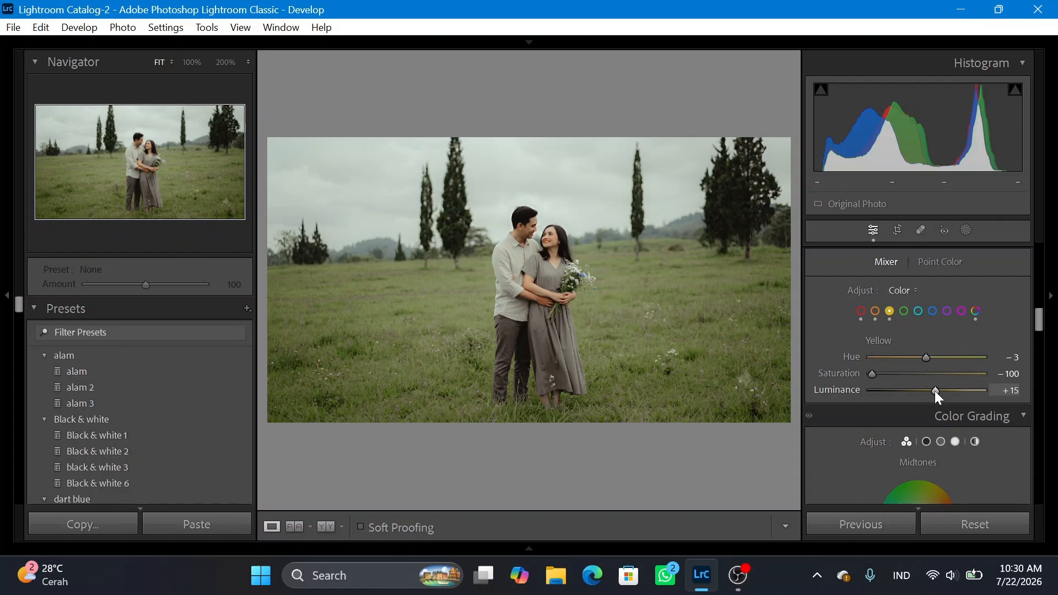
# Set the Color Mixer's green hue and saturation both to −100.
pyautogui.click(903, 310)
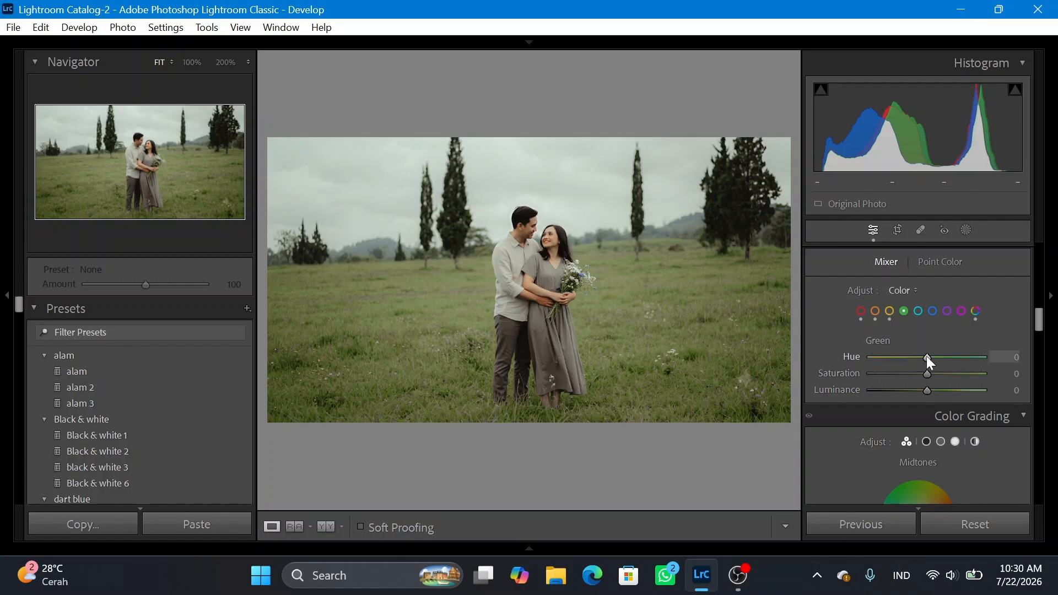
pyautogui.moveTo(927, 356); pyautogui.dragTo(852, 356)
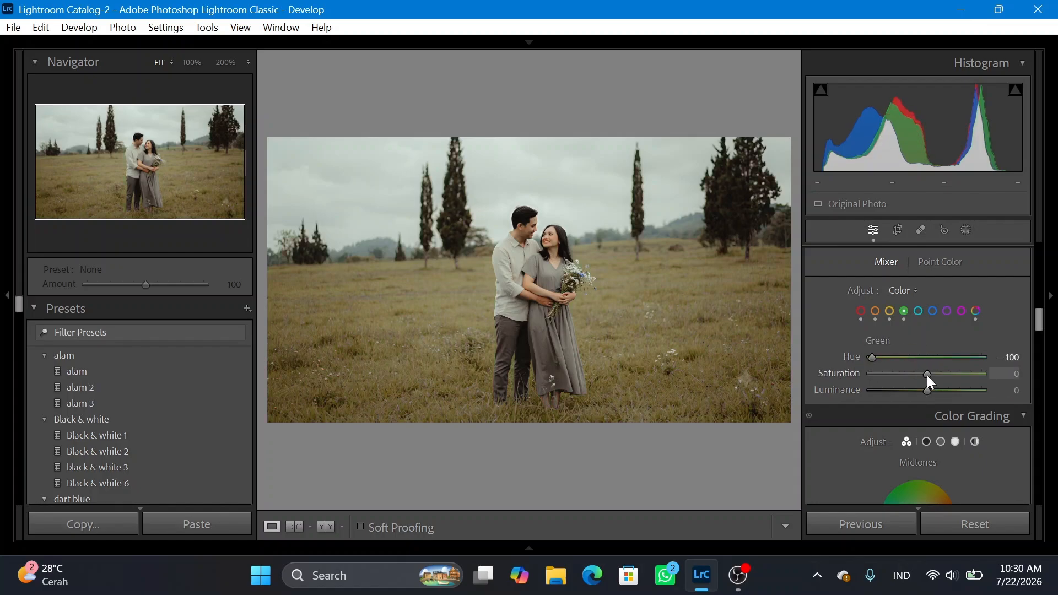
pyautogui.moveTo(927, 375); pyautogui.dragTo(853, 369)
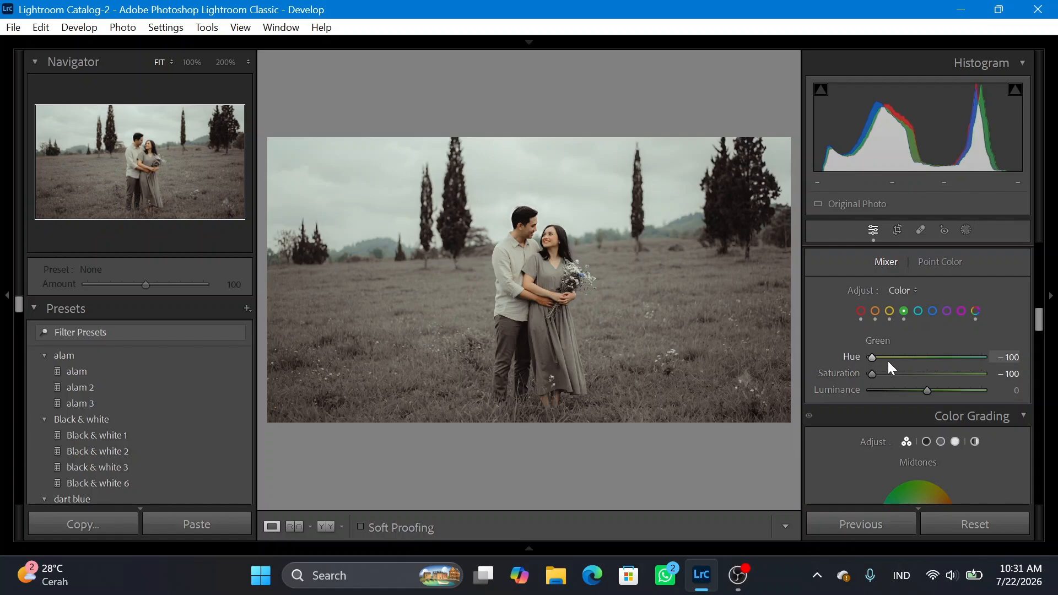
# Set the Color Mixer's aqua to hue +100, saturation −14 and luminance +32.
pyautogui.click(918, 312)
pyautogui.moveTo(920, 362); pyautogui.dragTo(987, 358)
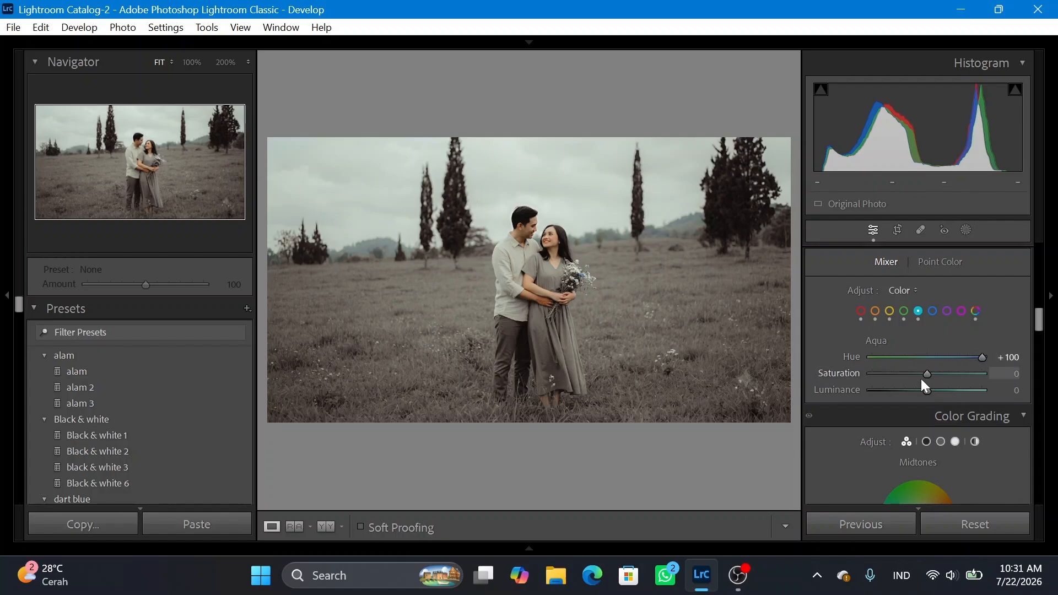
pyautogui.moveTo(927, 374); pyautogui.dragTo(944, 390)
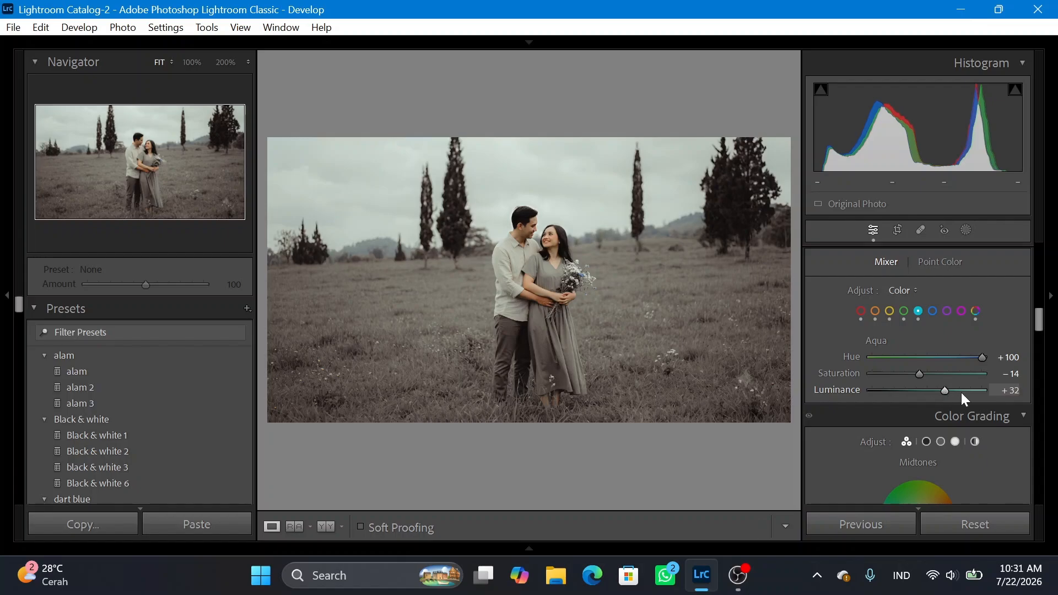
# Set the Color Mixer's blue to hue −31, saturation −56 and luminance −15.
pyautogui.click(932, 312)
pyautogui.moveTo(924, 356); pyautogui.dragTo(896, 374)
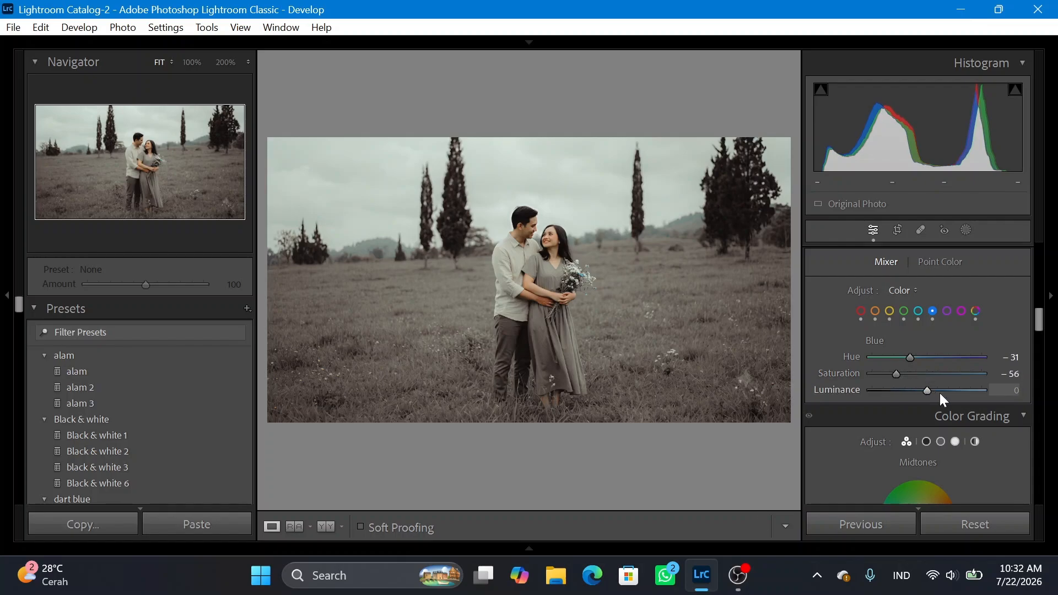
pyautogui.moveTo(916, 391); pyautogui.dragTo(918, 391)
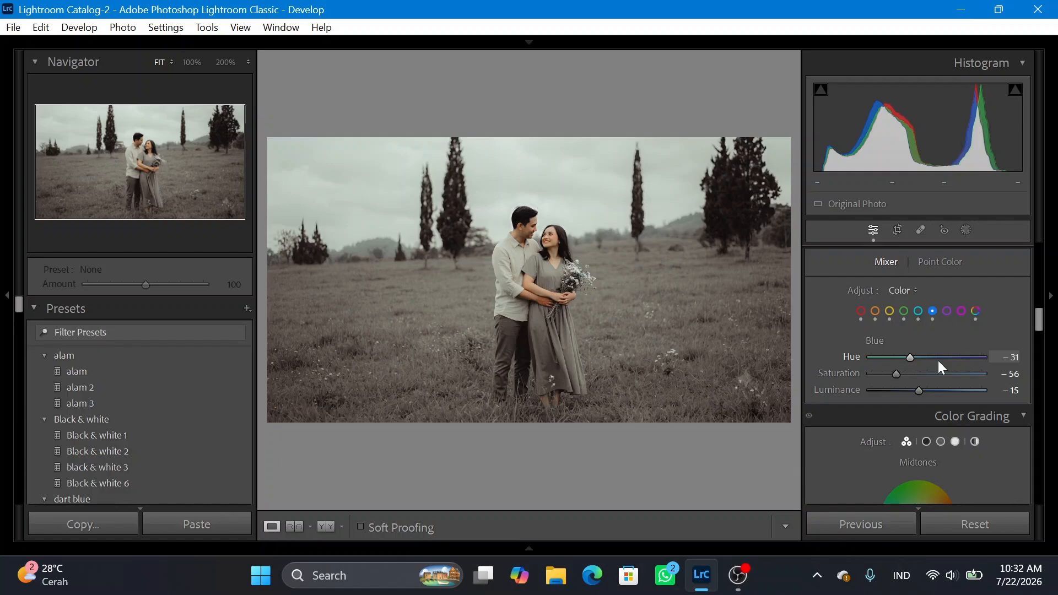
pyautogui.scroll(-3, 874, 424)
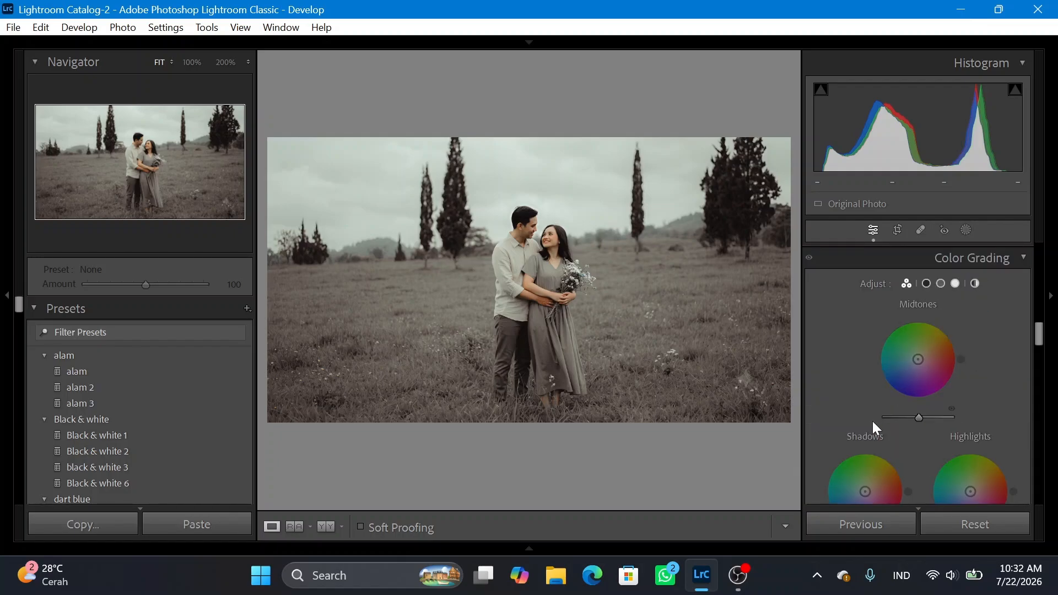
# Tint the Color Grading shadows with hue 185 and saturation 17.
pyautogui.scroll(-2, 875, 419)
pyautogui.scroll(3, 866, 395)
pyautogui.click(926, 284)
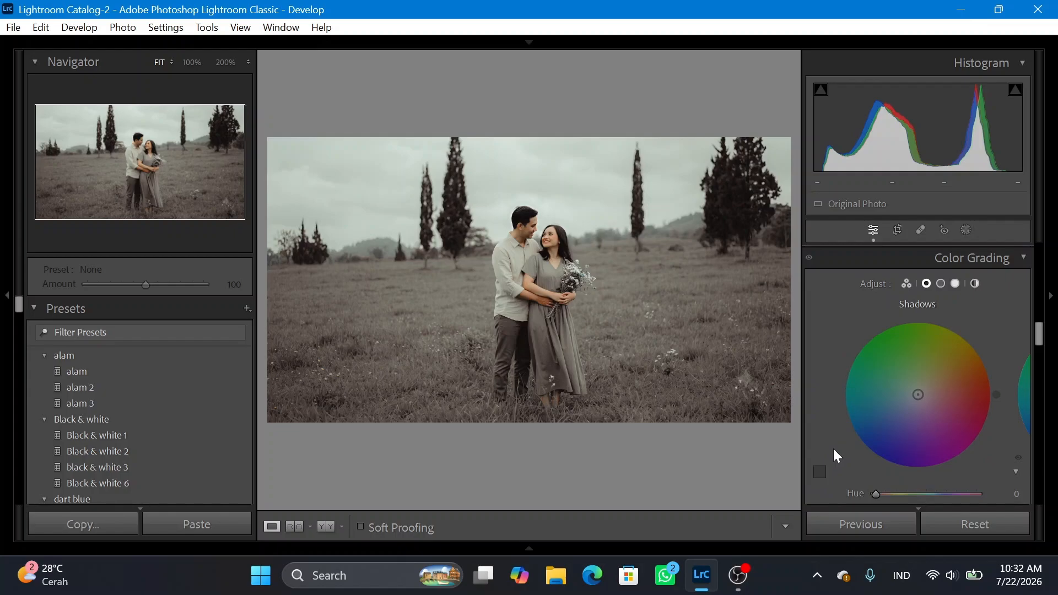
pyautogui.scroll(-2, 854, 435)
pyautogui.moveTo(875, 416); pyautogui.dragTo(927, 419)
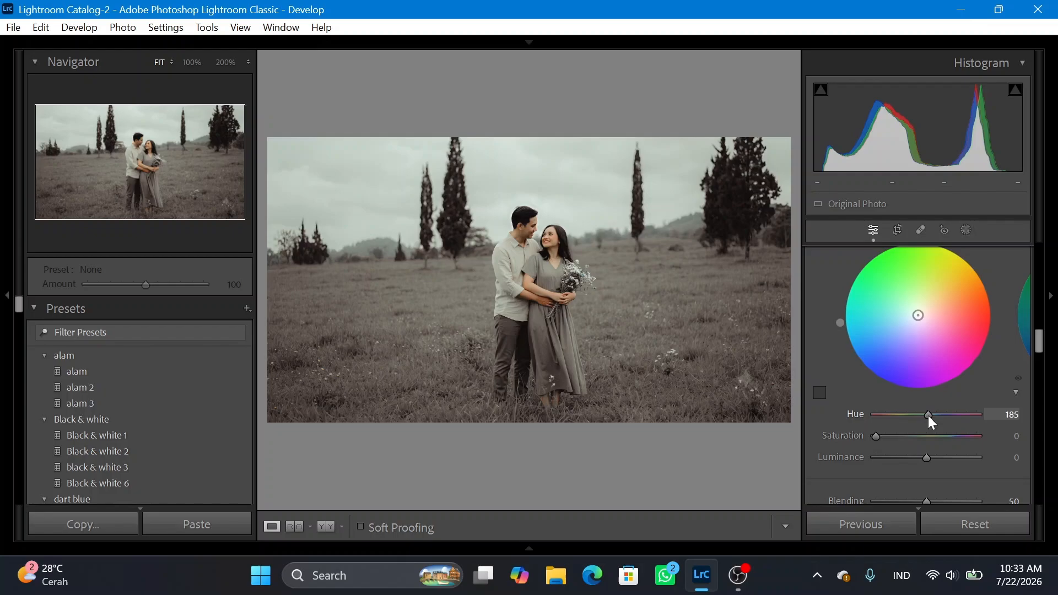
pyautogui.click(895, 437)
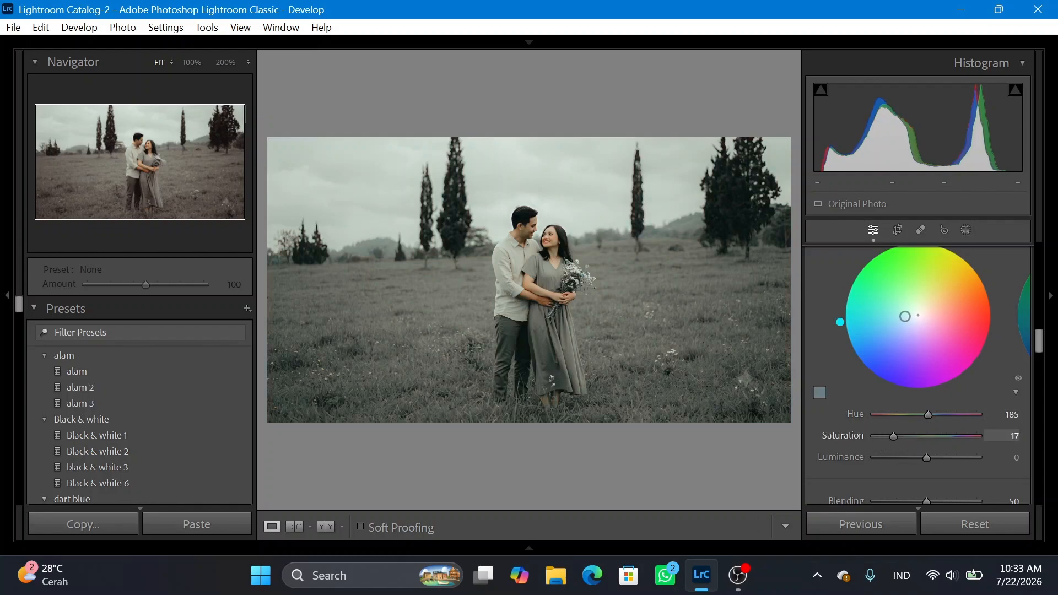
# Tint the Color Grading highlights with hue 82 and saturation 18, and set the blending to 100.
pyautogui.scroll(3, 842, 359)
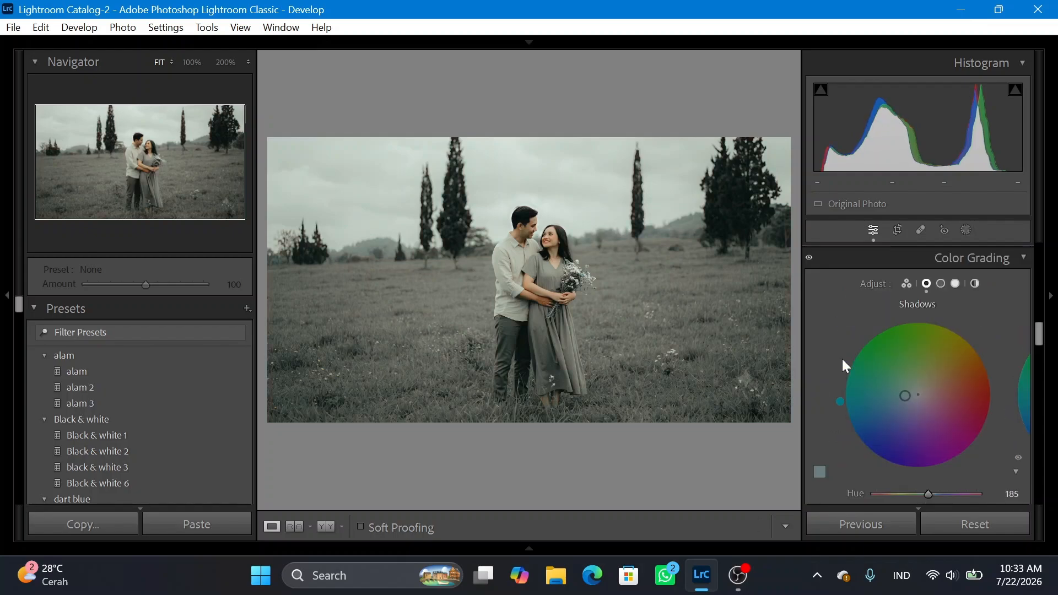
pyautogui.click(938, 361)
pyautogui.scroll(-3, 868, 401)
pyautogui.scroll(3, 868, 402)
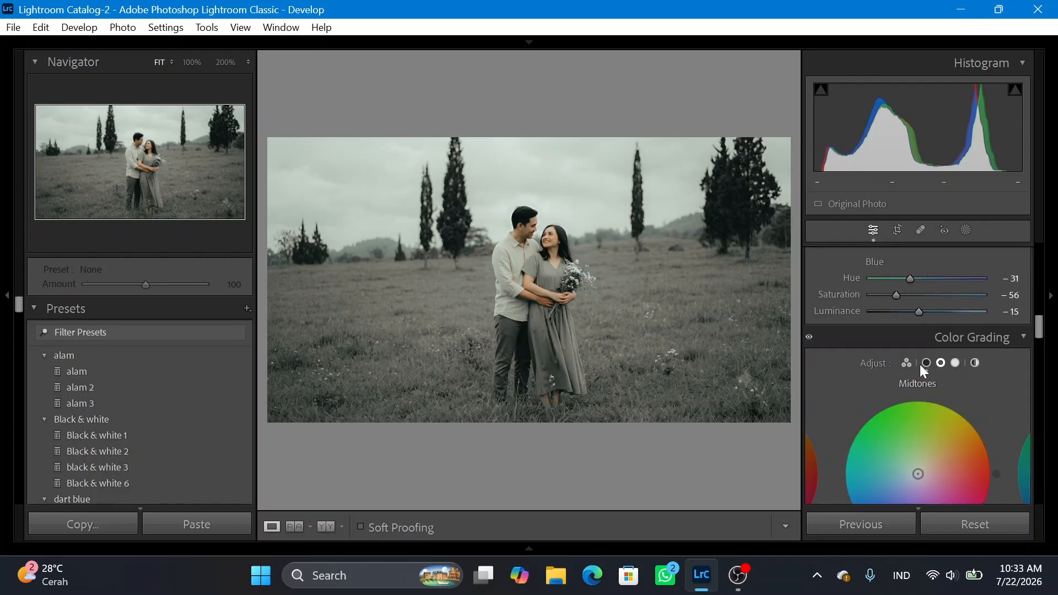
pyautogui.click(954, 361)
pyautogui.scroll(-3, 953, 394)
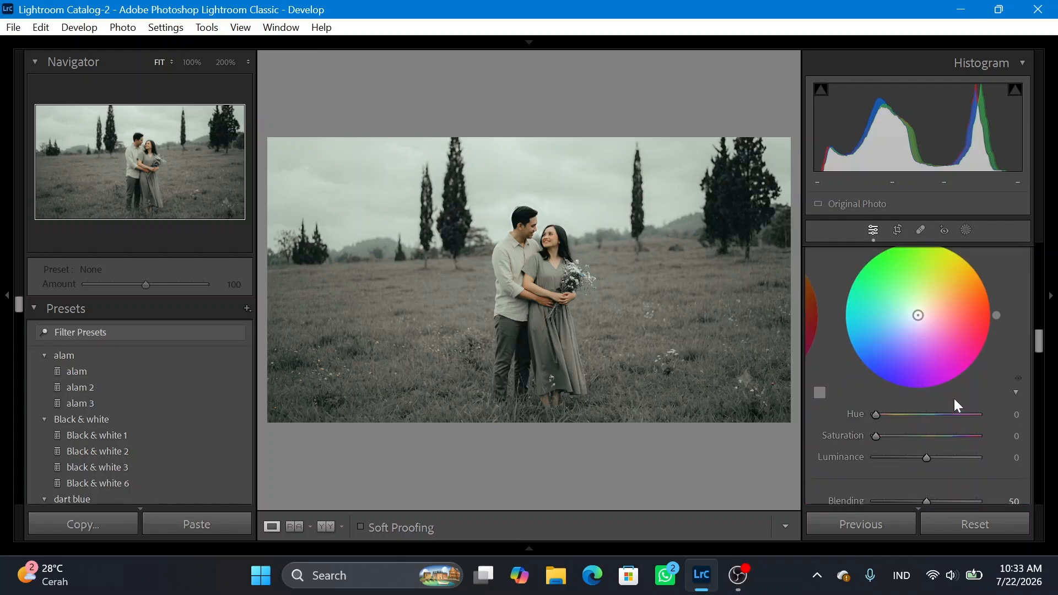
pyautogui.click(899, 415)
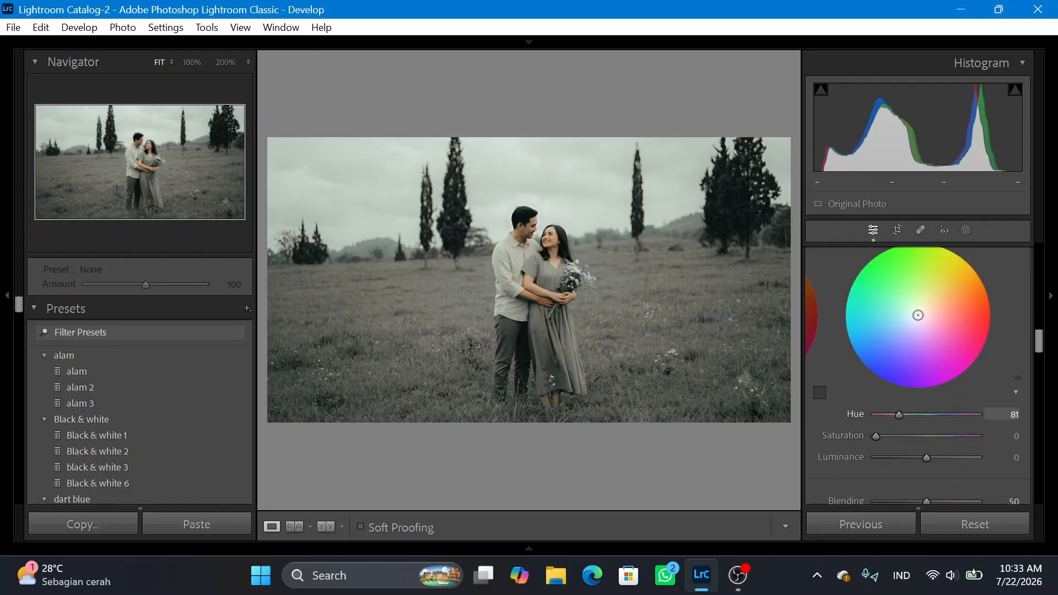
pyautogui.moveTo(899, 415); pyautogui.dragTo(894, 436)
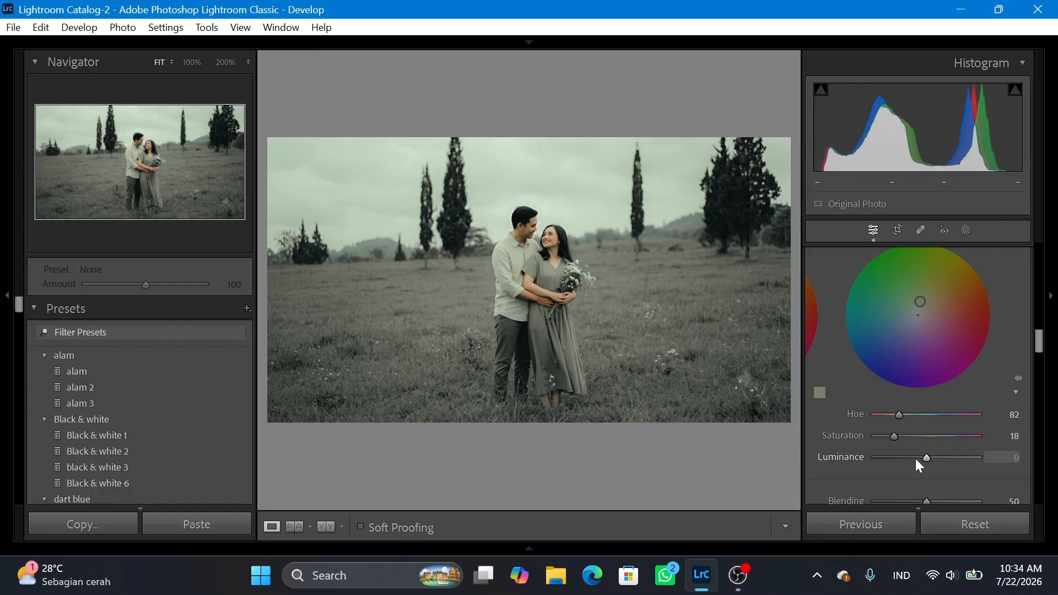
pyautogui.scroll(-3, 920, 460)
pyautogui.moveTo(928, 422); pyautogui.dragTo(1006, 431)
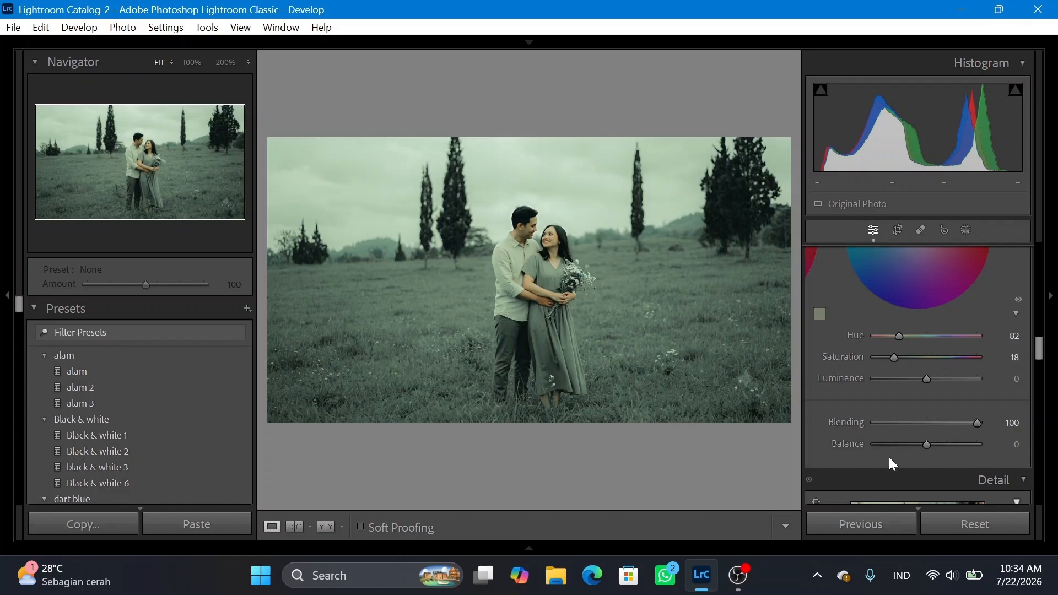
# Add a post-crop vignette with amount −19 and highlights 100.
pyautogui.scroll(-12, 890, 460)
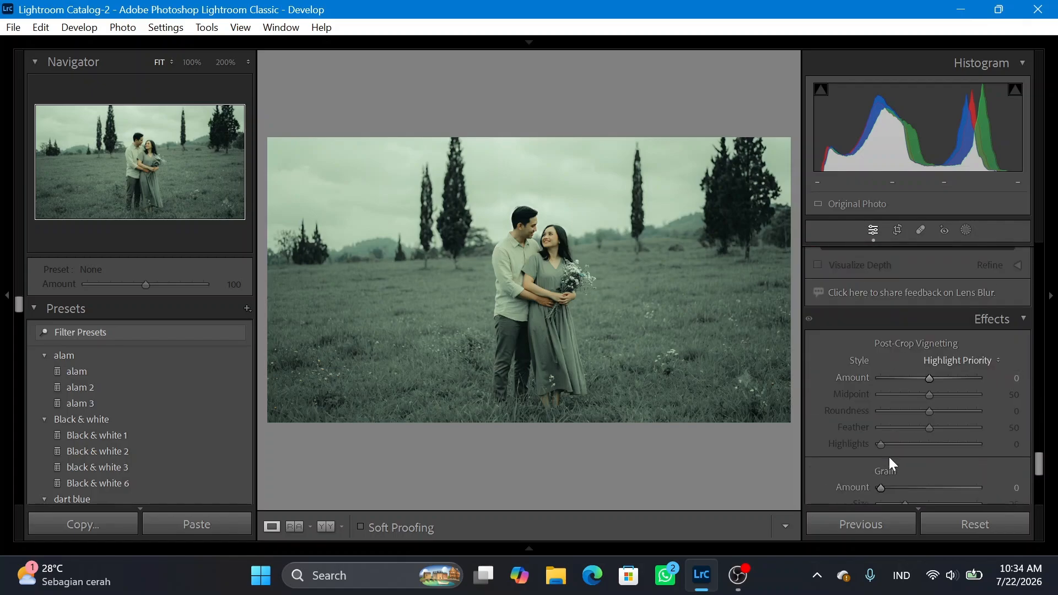
pyautogui.moveTo(927, 377); pyautogui.dragTo(918, 377)
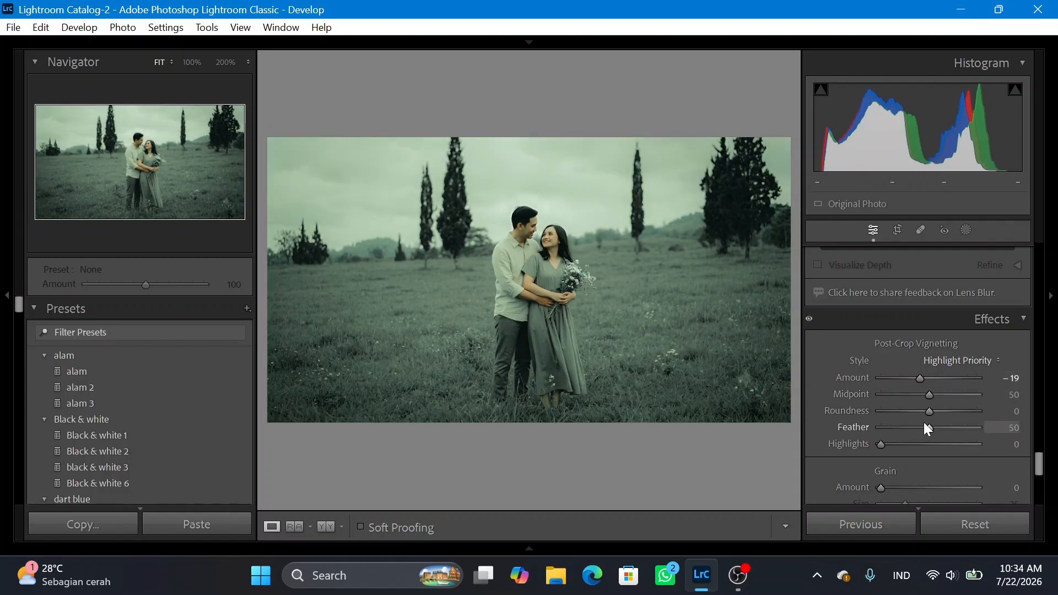
pyautogui.moveTo(876, 451); pyautogui.dragTo(994, 455)
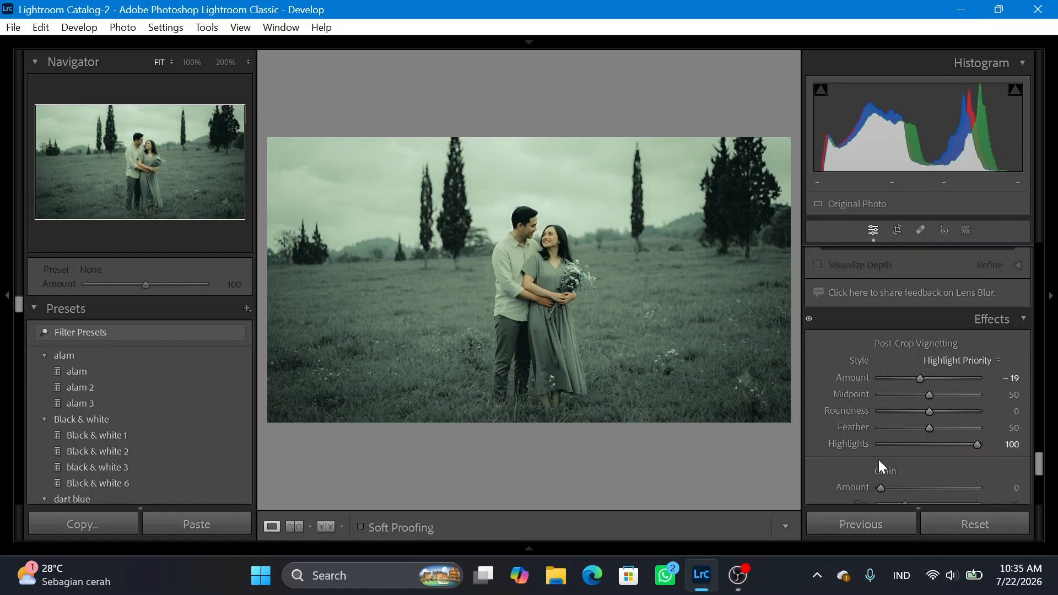
# Set the Color Mixer's yellow saturation to −50.
pyautogui.scroll(15, 893, 438)
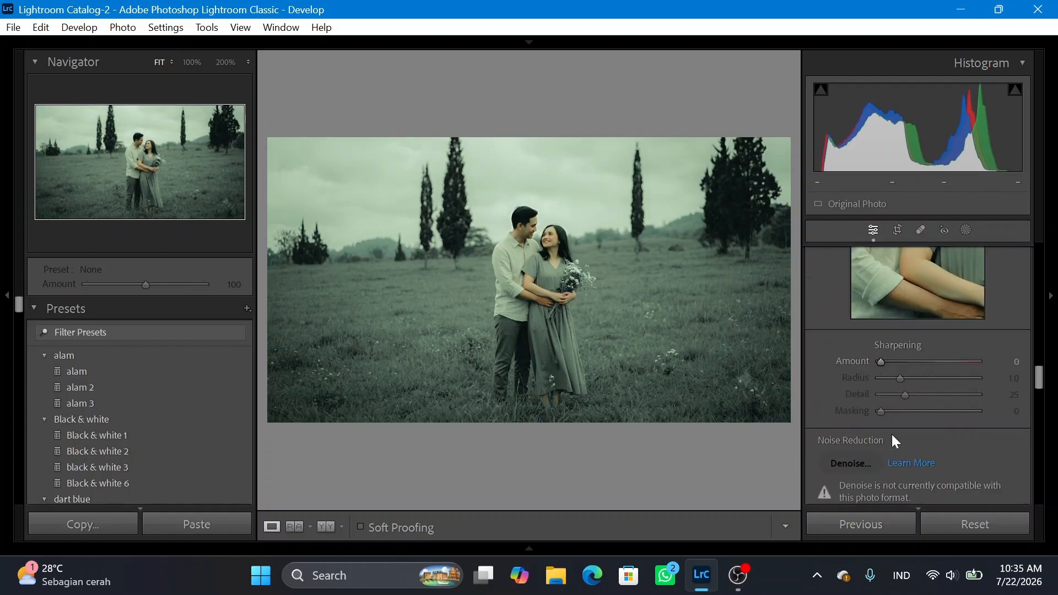
pyautogui.scroll(3, 891, 434)
pyautogui.click(904, 391)
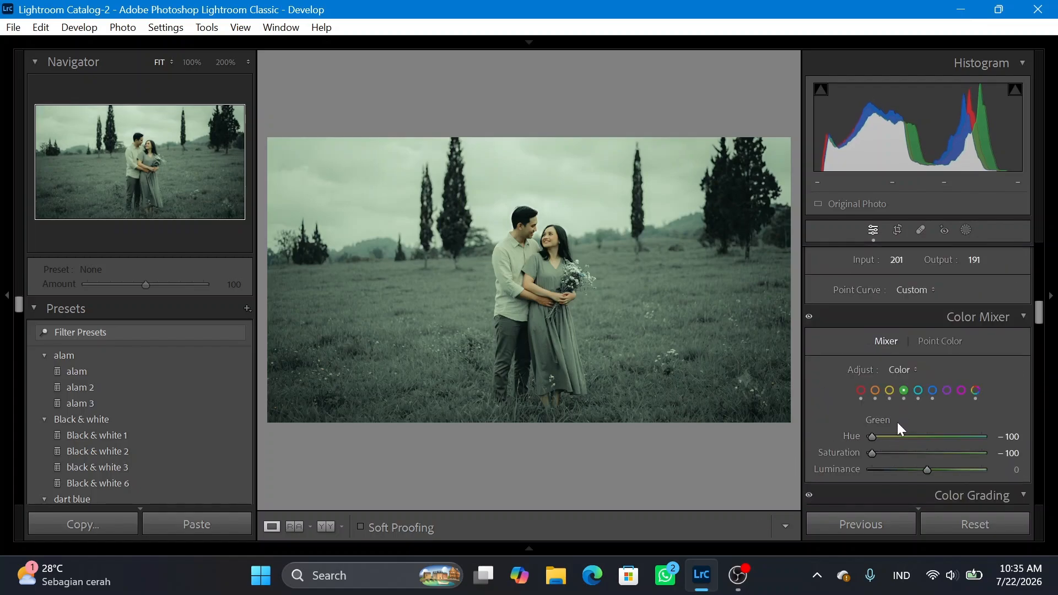
pyautogui.scroll(-2, 879, 391)
pyautogui.moveTo(875, 374); pyautogui.dragTo(900, 374)
pyautogui.click(889, 312)
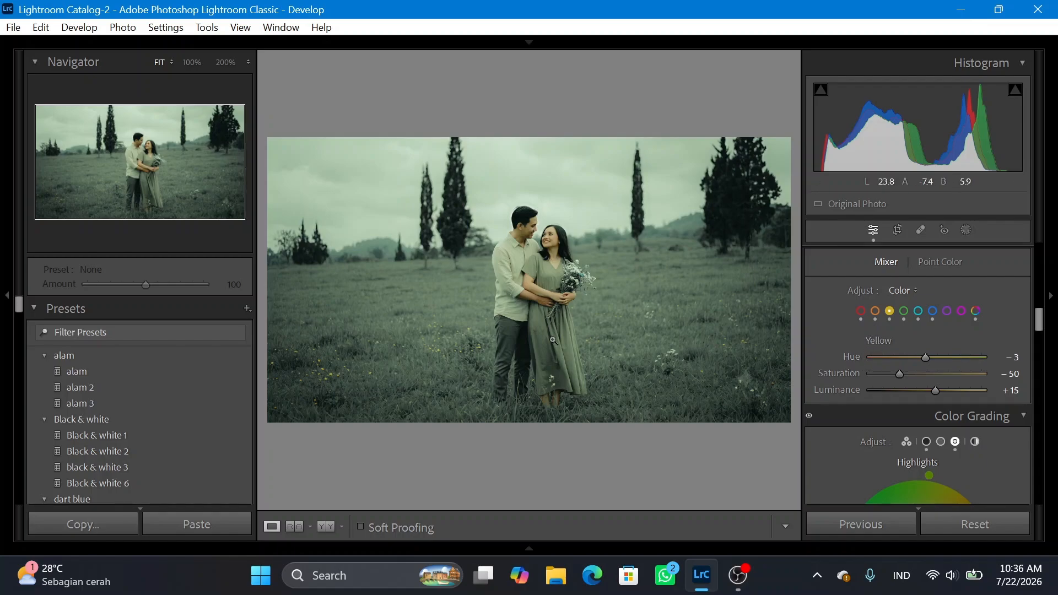
# Inspect the couple up close and compare the photo's before and after versions side by side, then return to the single view.
pyautogui.click(538, 307)
pyautogui.click(538, 307)
pyautogui.click(326, 526)
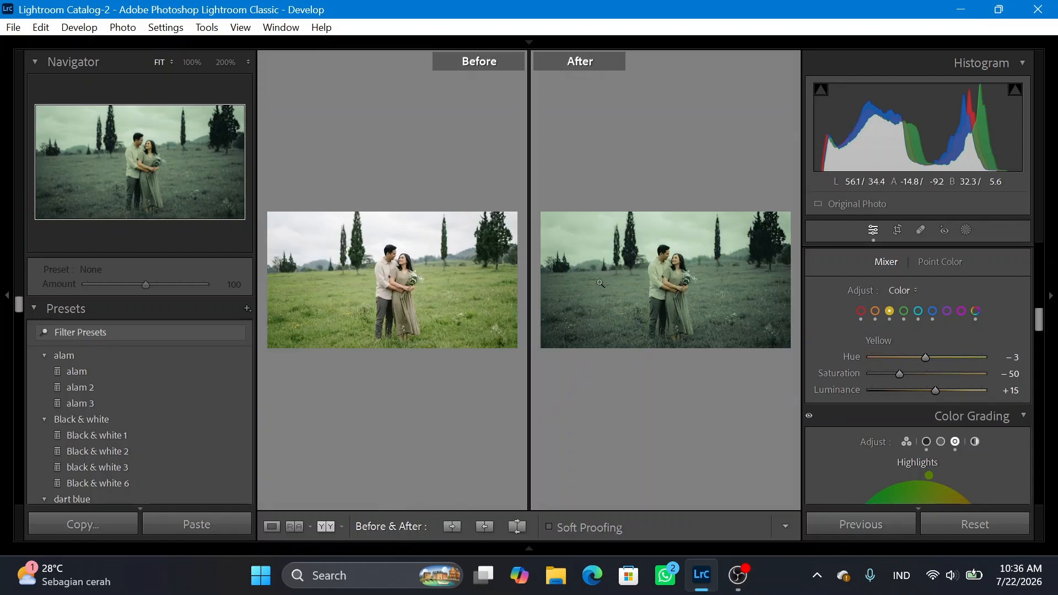
pyautogui.click(672, 276)
pyautogui.click(672, 276)
pyautogui.press('y')
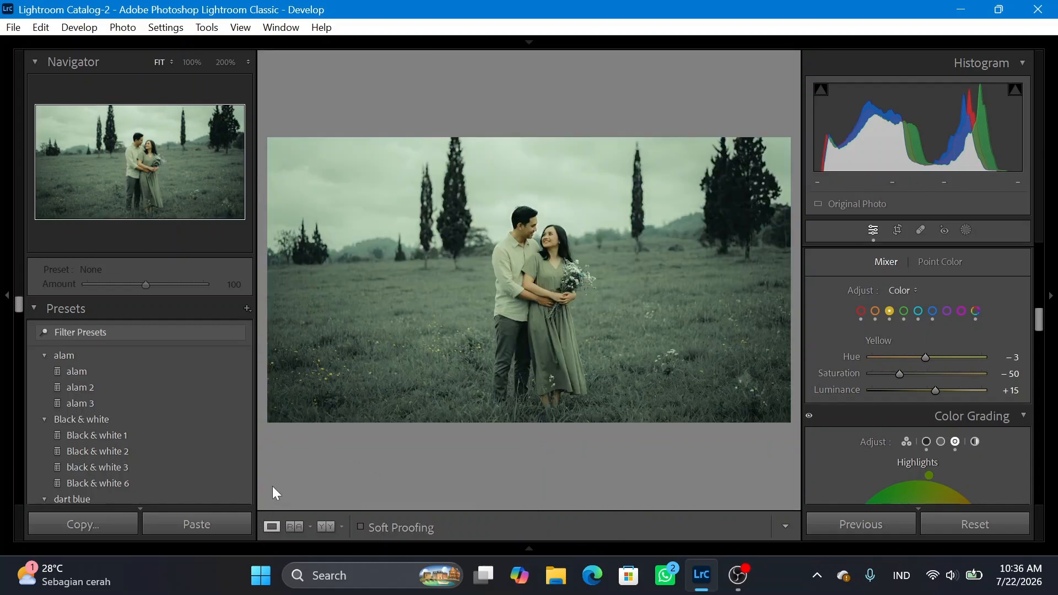
# Copy the edited field photo's develop settings, keeping the preselected setting groups.
pyautogui.moveTo(477, 558)
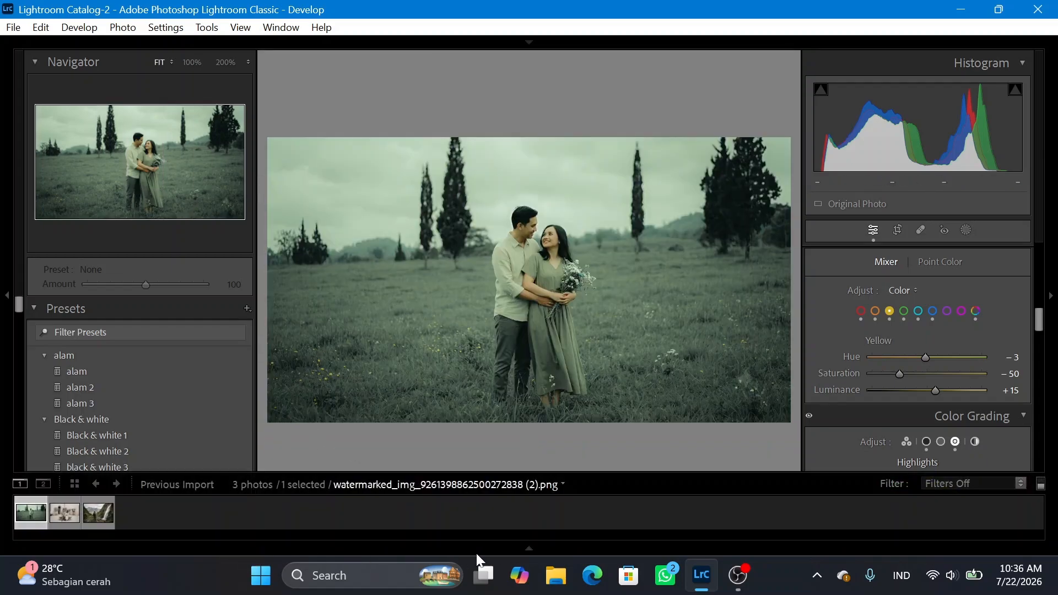
pyautogui.rightClick(30, 522)
pyautogui.moveTo(115, 385)
pyautogui.moveTo(114, 364)
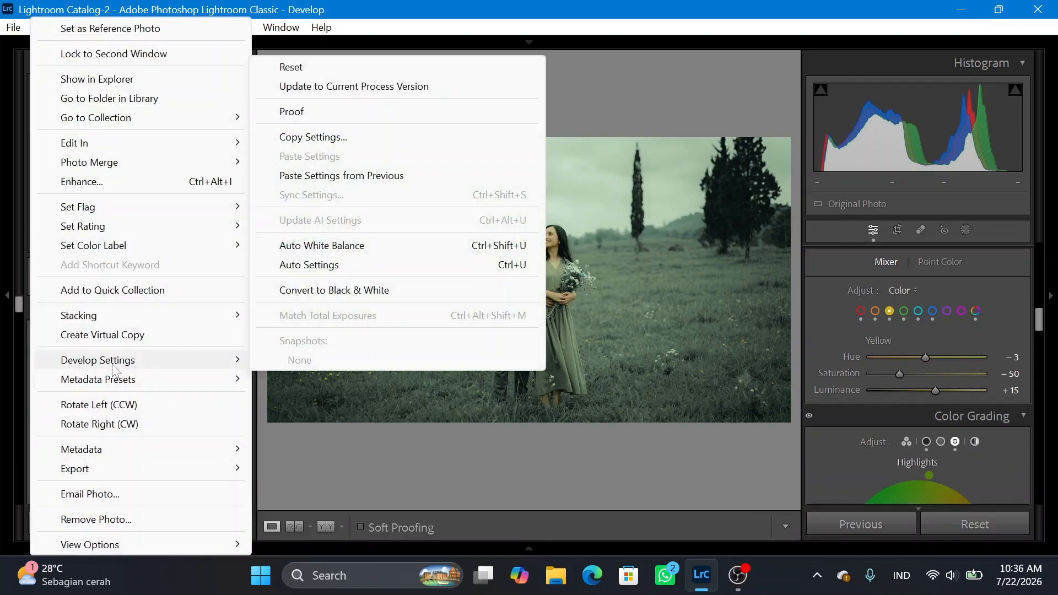
pyautogui.click(318, 139)
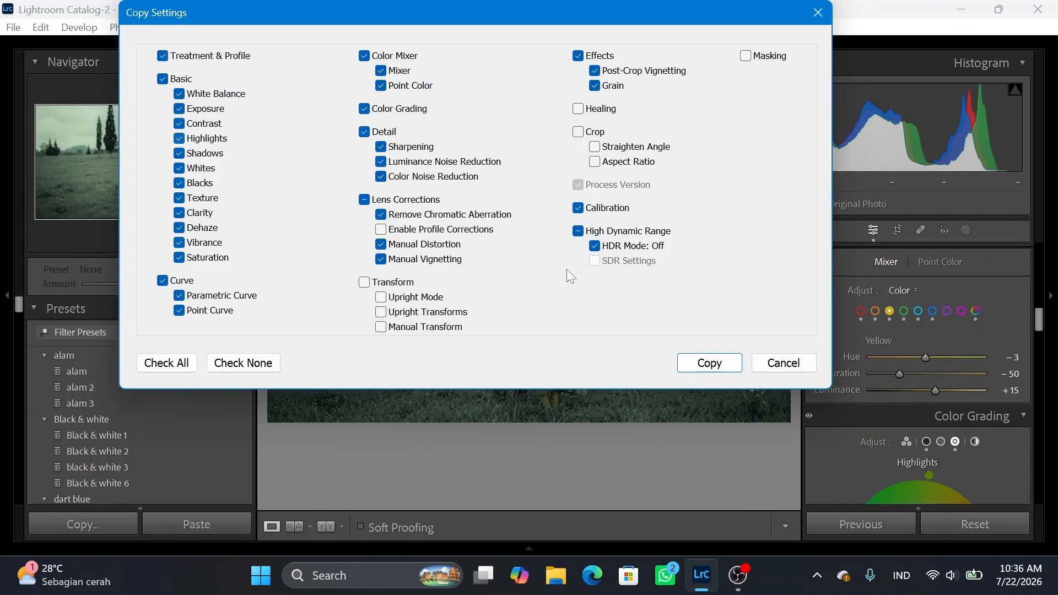
pyautogui.click(709, 361)
# Paste the copied develop settings onto the photo of the couple on the stone bench and compare its before and after versions.
pyautogui.moveTo(211, 554)
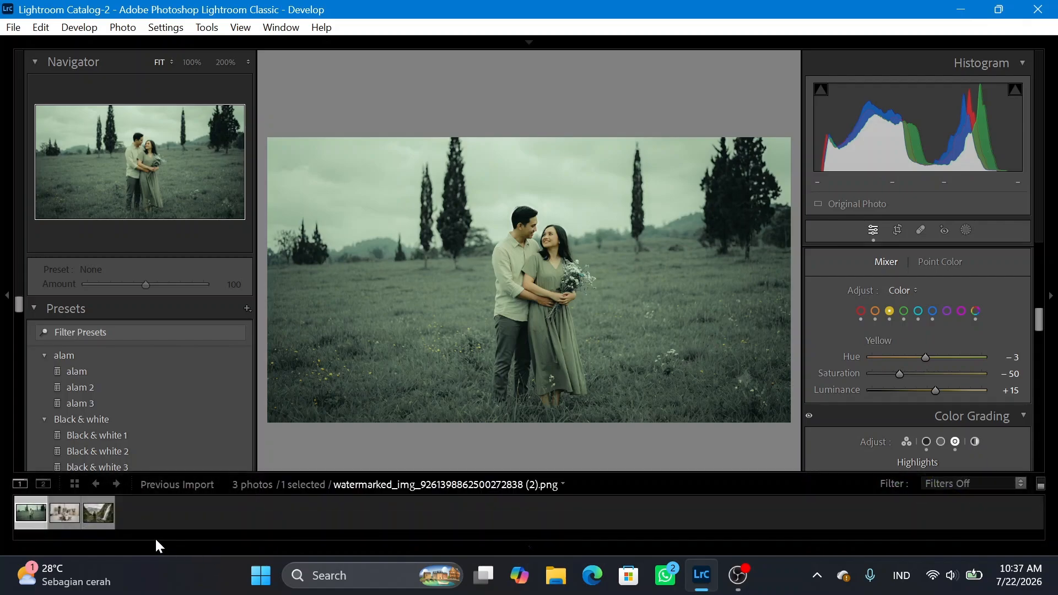
pyautogui.rightClick(72, 526)
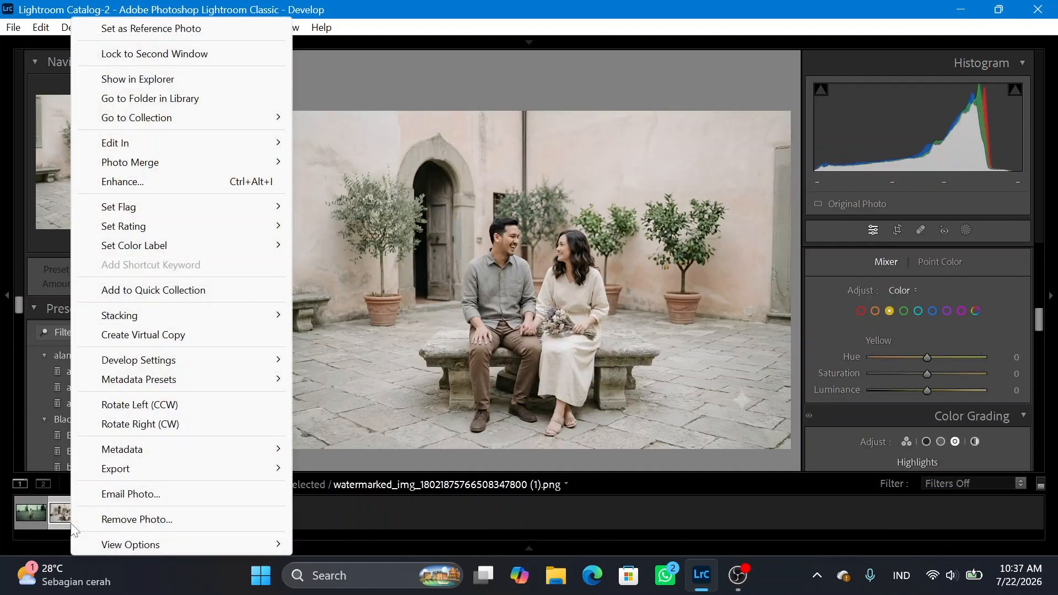
pyautogui.moveTo(264, 359)
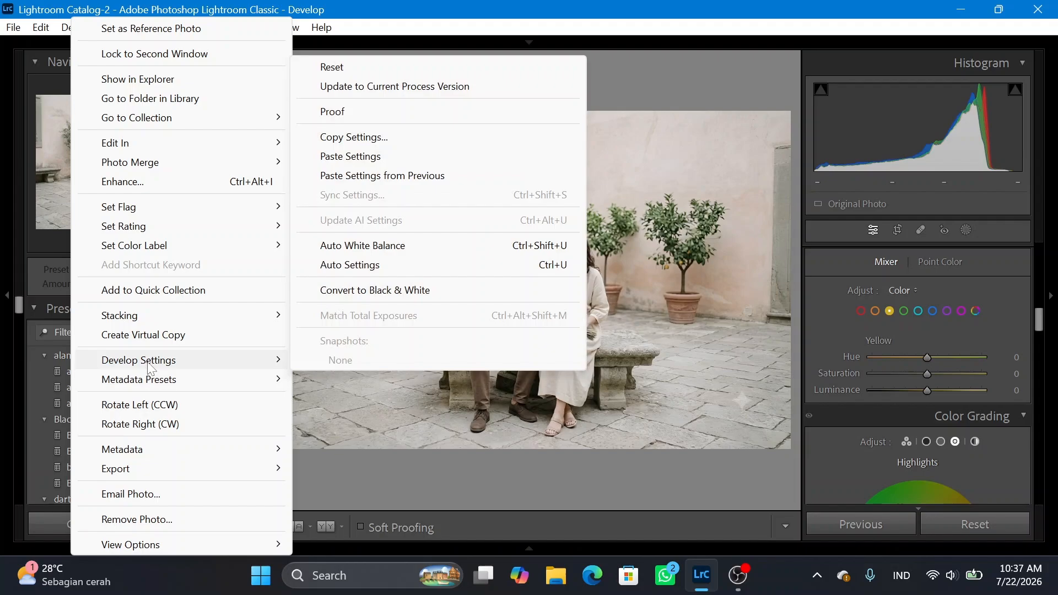
pyautogui.click(332, 157)
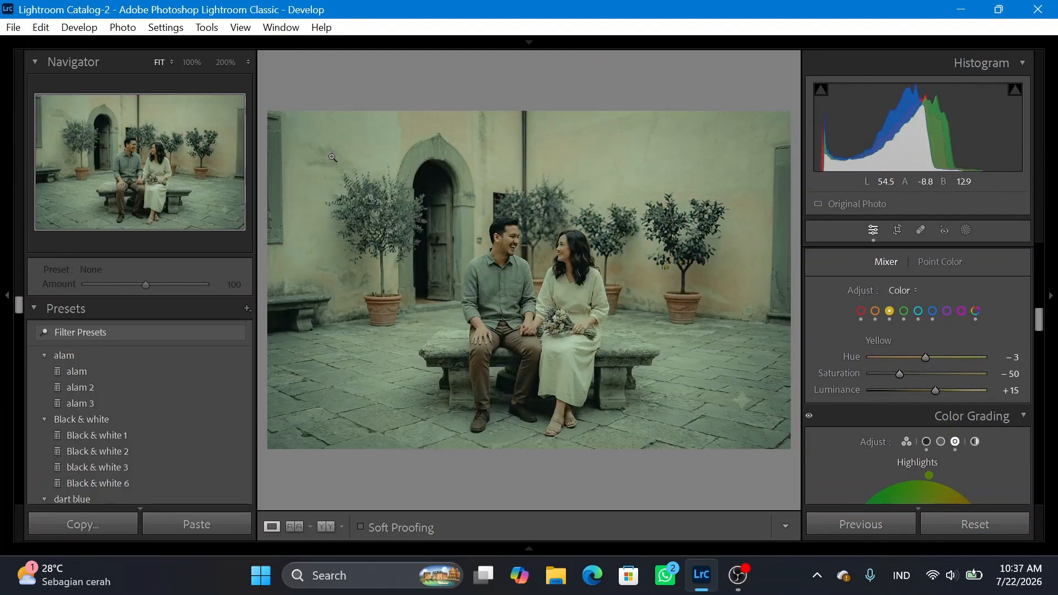
pyautogui.click(325, 526)
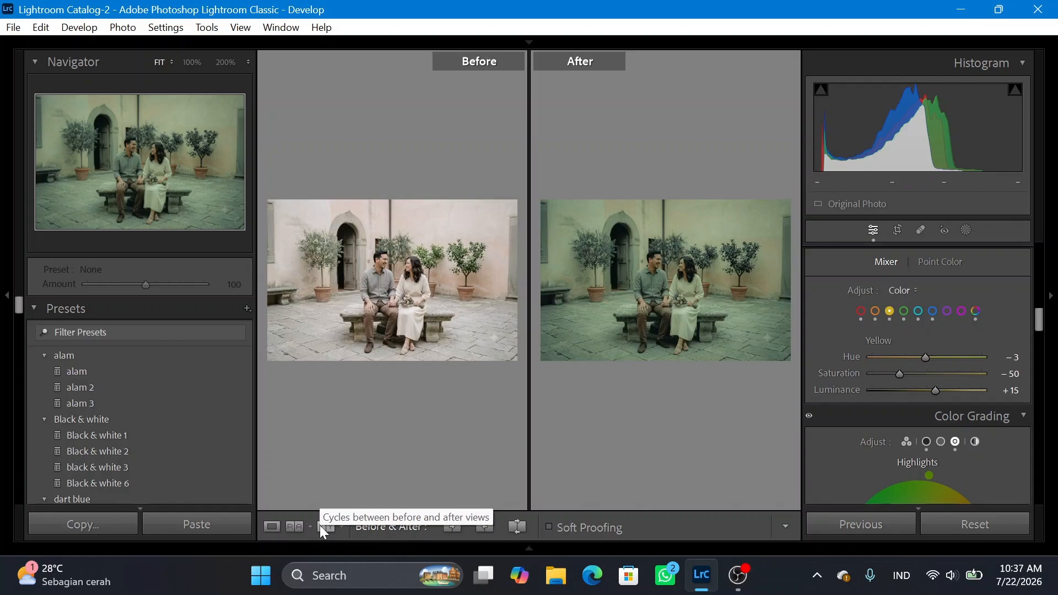
pyautogui.click(275, 527)
# Paste the copied develop settings onto the photo of the hiker at the waterfall.
pyautogui.moveTo(200, 558)
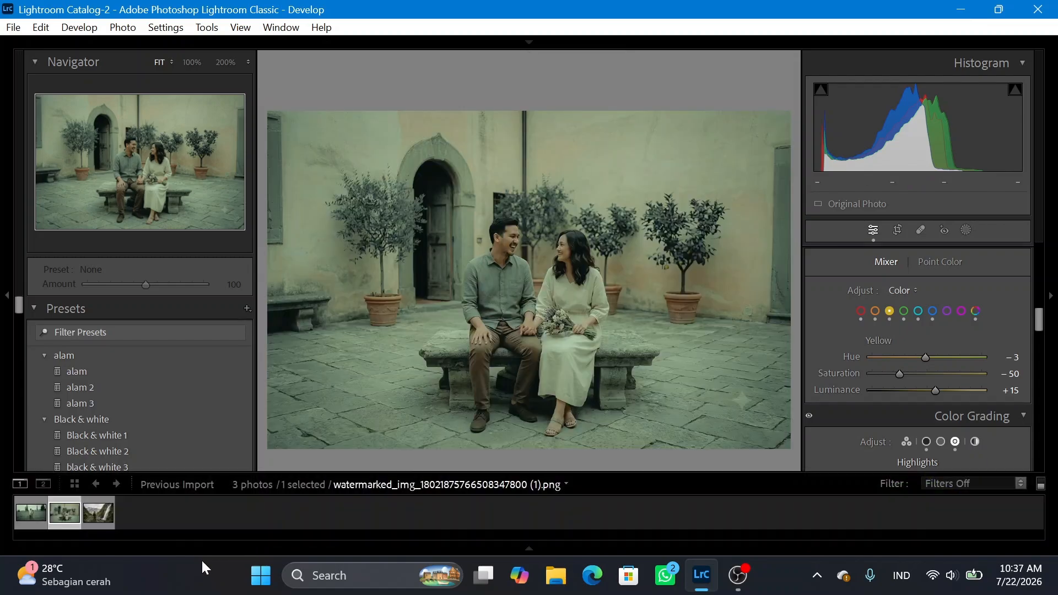
pyautogui.click(97, 520)
pyautogui.rightClick(96, 521)
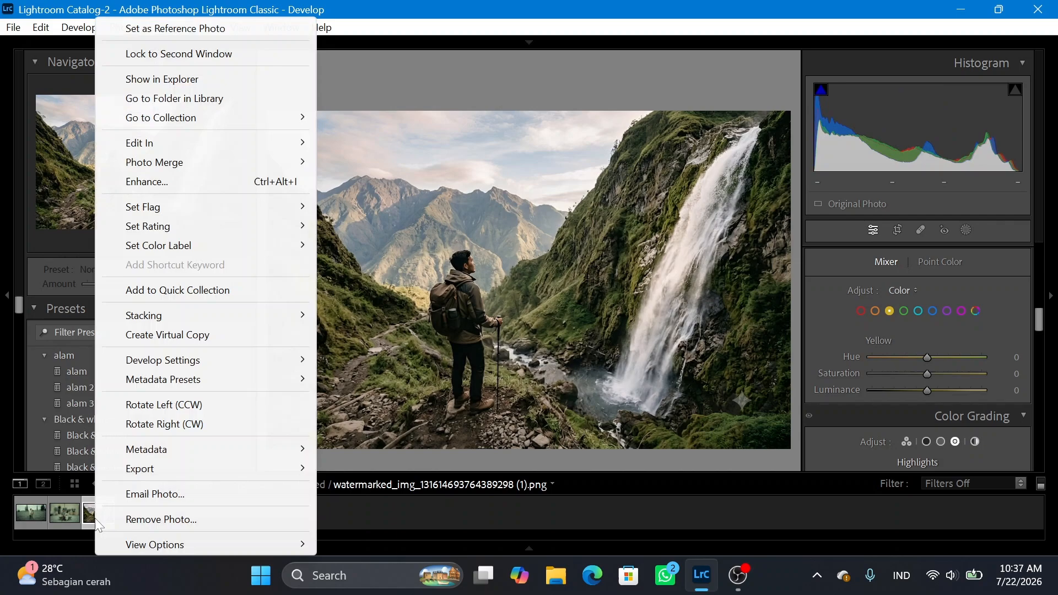
pyautogui.moveTo(181, 361)
pyautogui.click(414, 152)
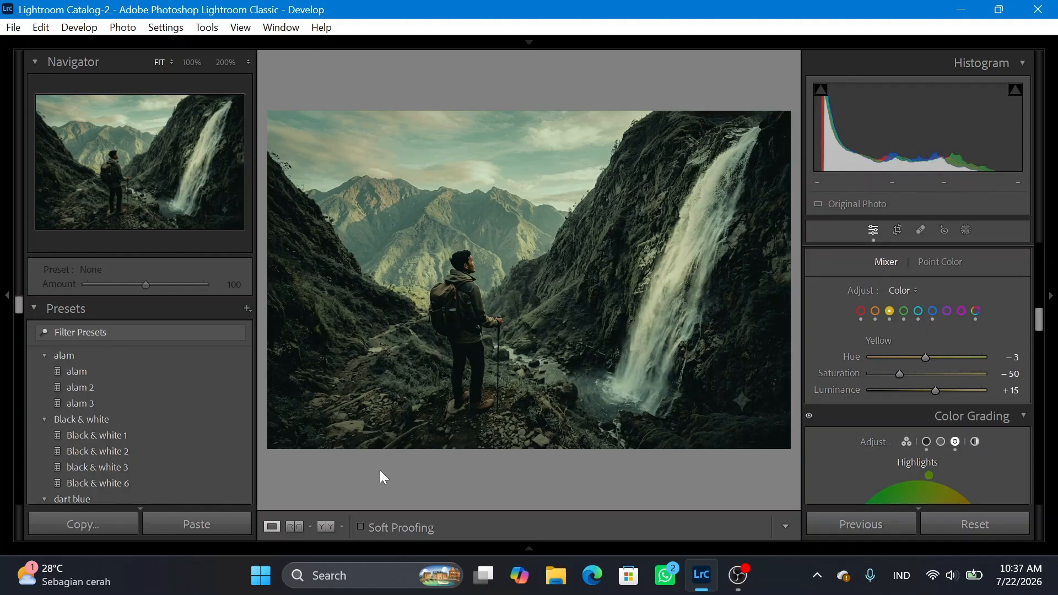
# Compare the waterfall photo before and after in the side-by-side, split and stacked layouts.
pyautogui.moveTo(348, 547)
pyautogui.click(325, 524)
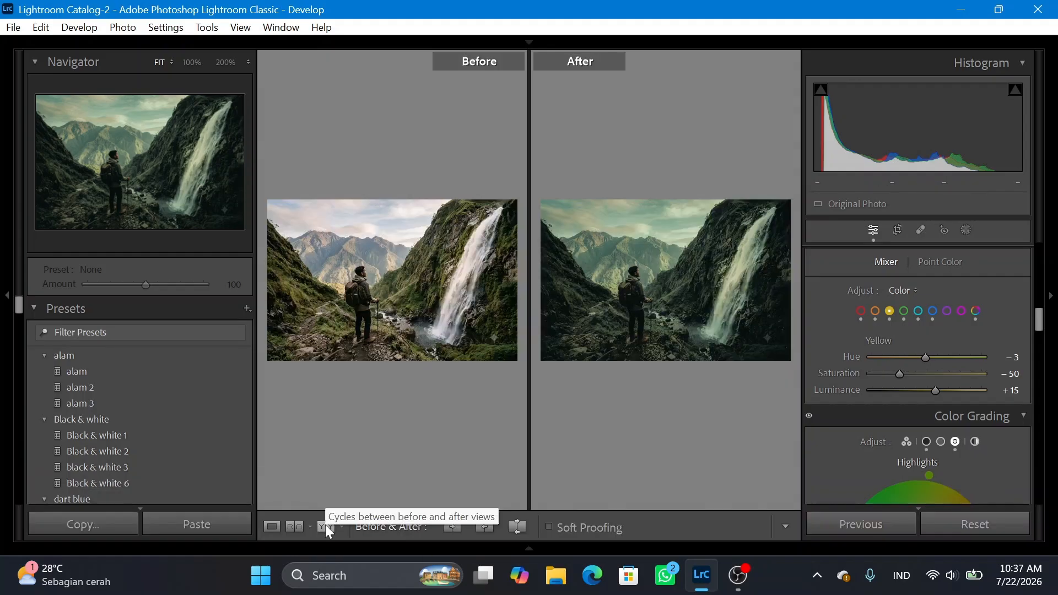
pyautogui.click(326, 526)
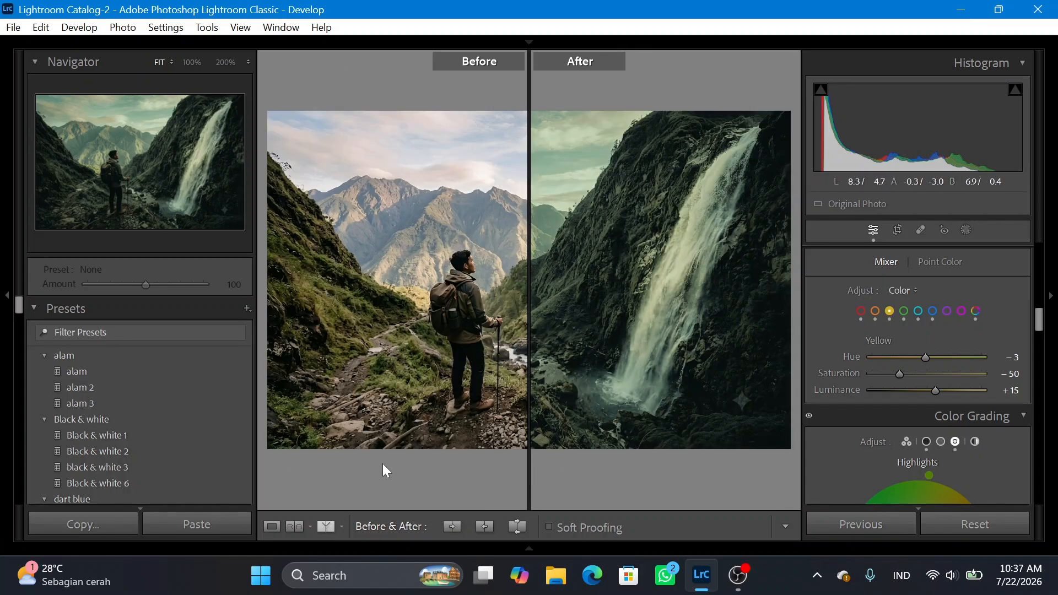
pyautogui.click(331, 522)
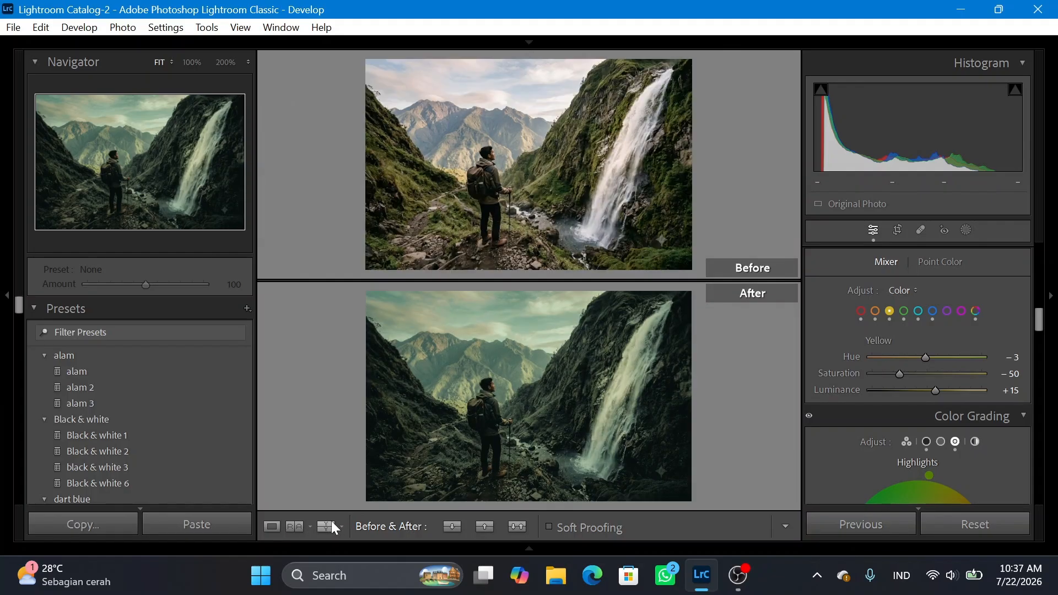